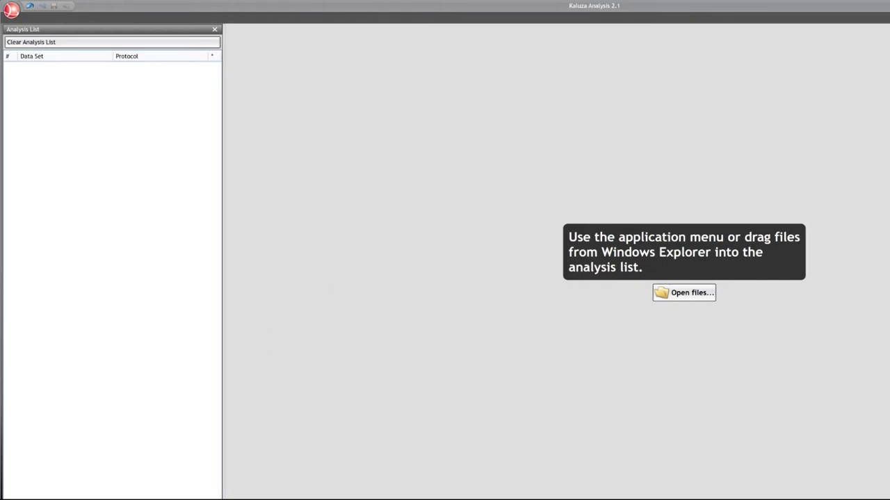
Step: Load the file "Donor G-VK808 all events.fcs" from the Kaluza demo data folder into the analysis list
key(alt+Tab)
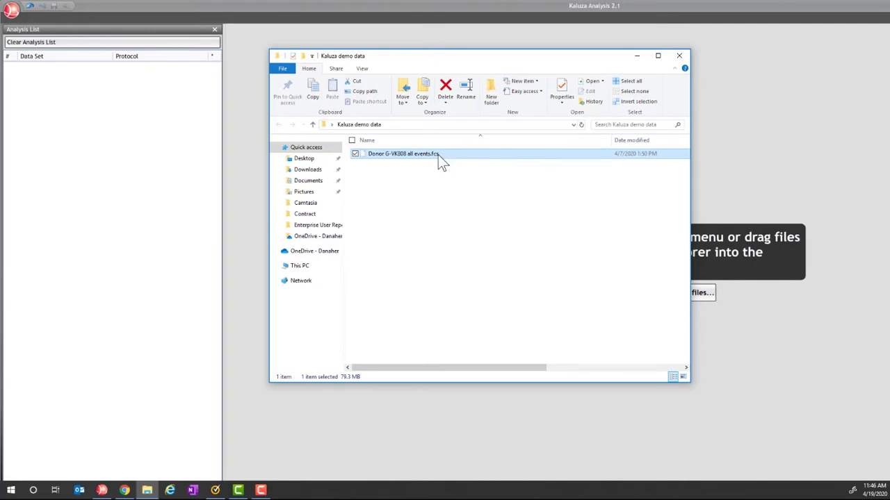
drag(437, 154, 54, 104)
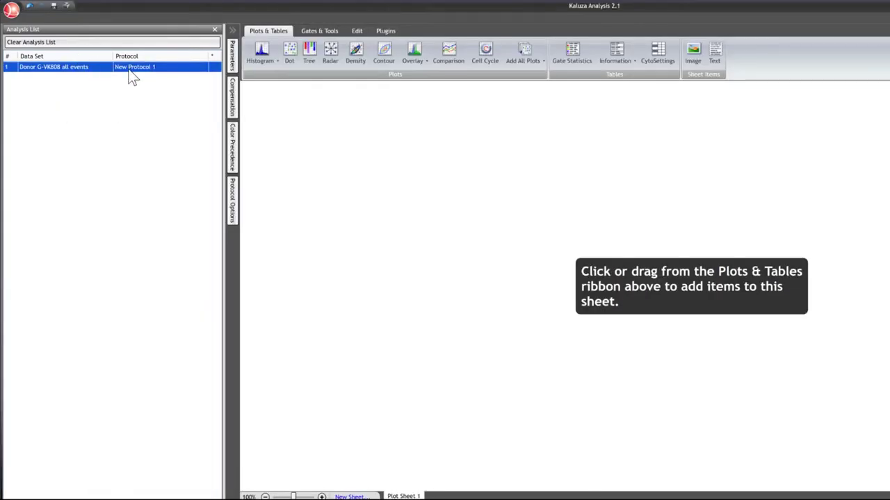
Step: Unload the data set's height parameters, keeping FSC-H and SSC-H loaded
click(233, 66)
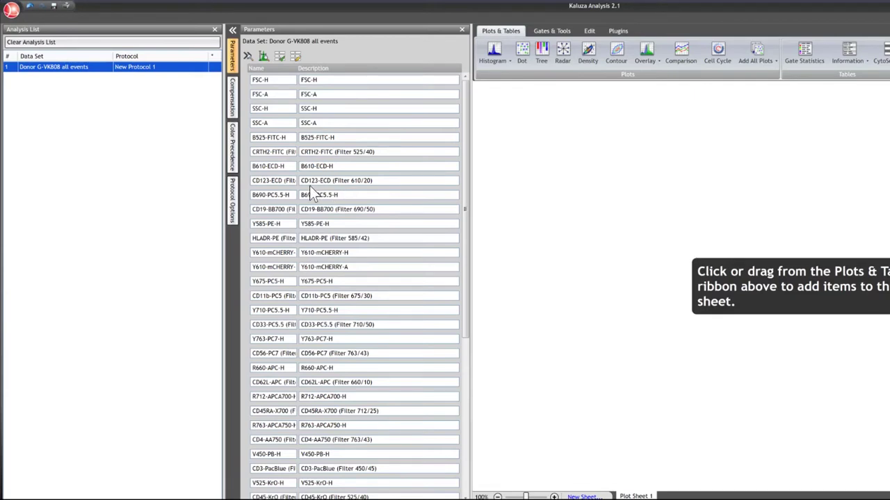
click(280, 55)
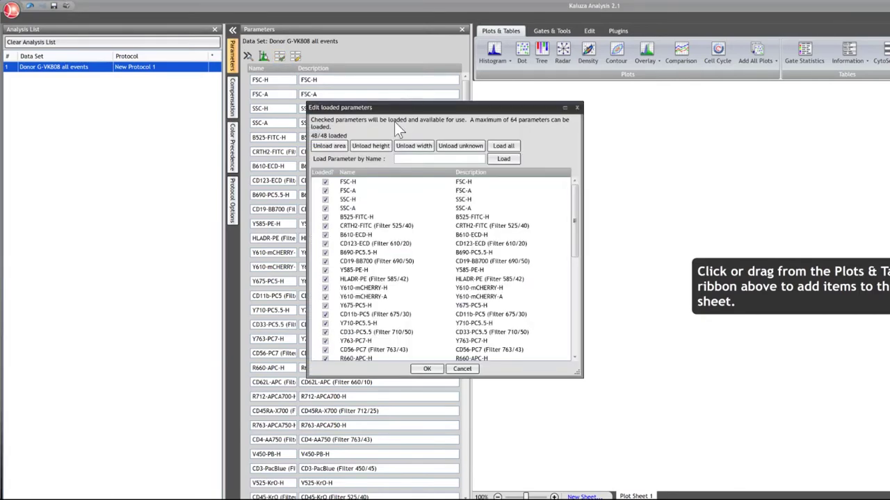
click(371, 150)
click(325, 183)
click(326, 199)
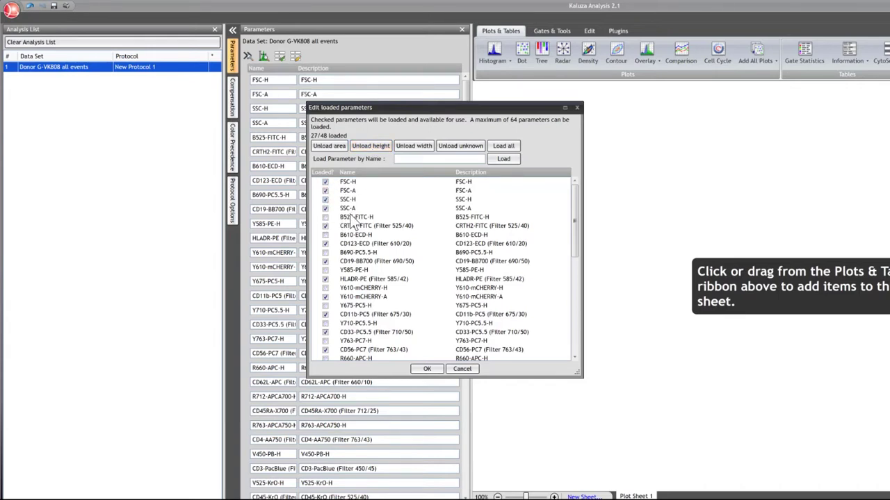
click(426, 369)
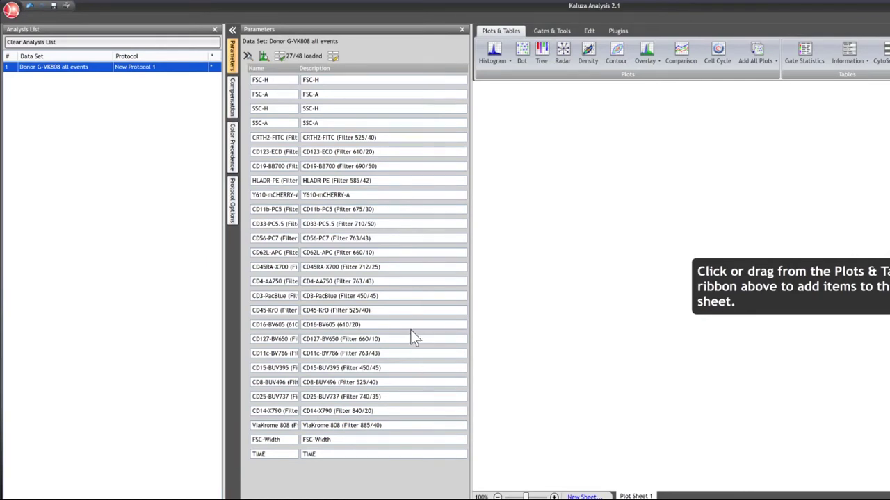
click(462, 30)
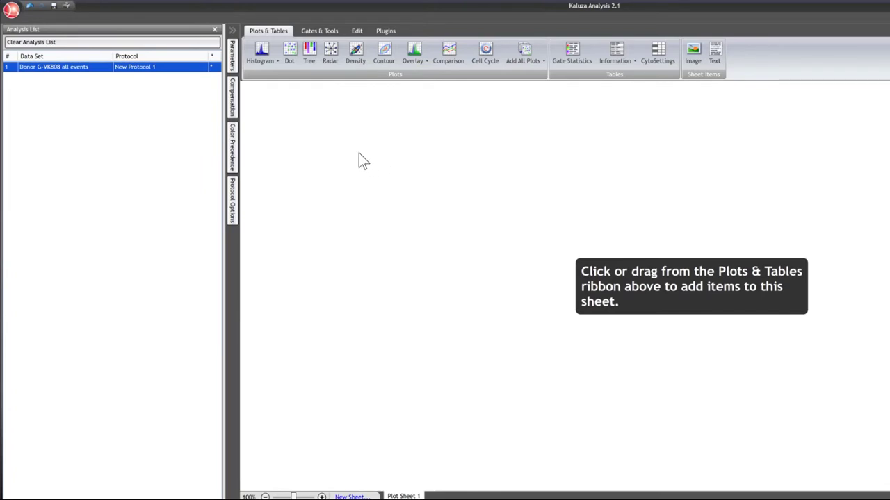
Step: Add a dot plot with ViaKrome 808 (Filter 885/40) Logicle on the X axis and linear SSC-A on the Y axis
click(291, 55)
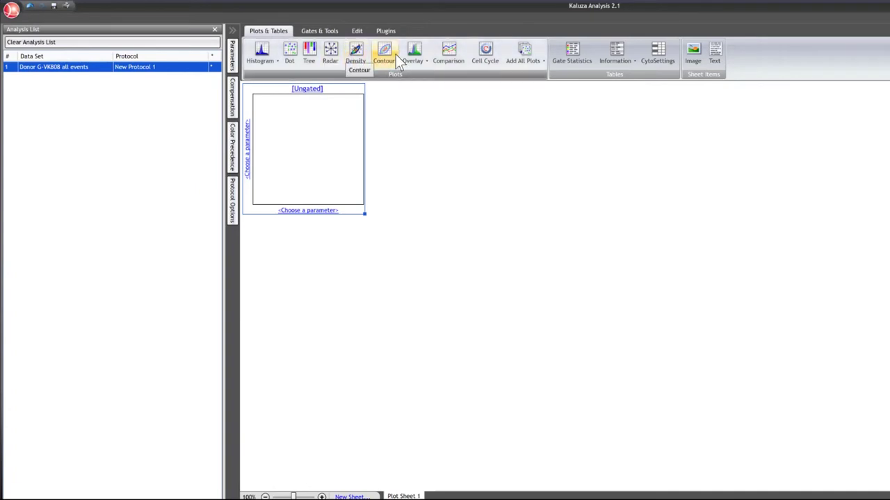
click(307, 211)
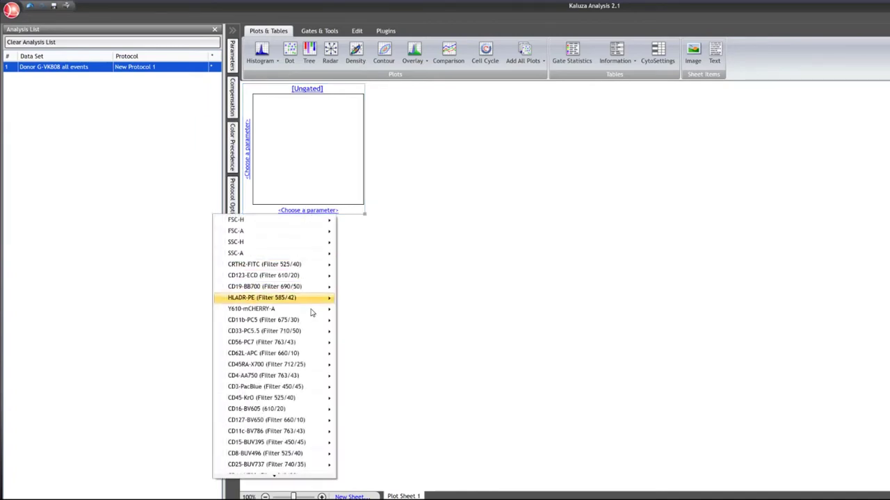
scroll(306, 459, down, 1)
scroll(303, 473, down, 2)
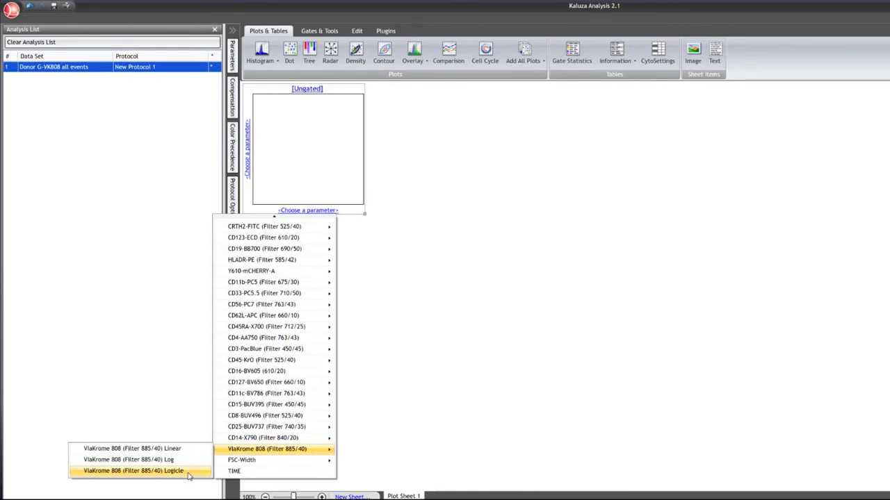
click(188, 472)
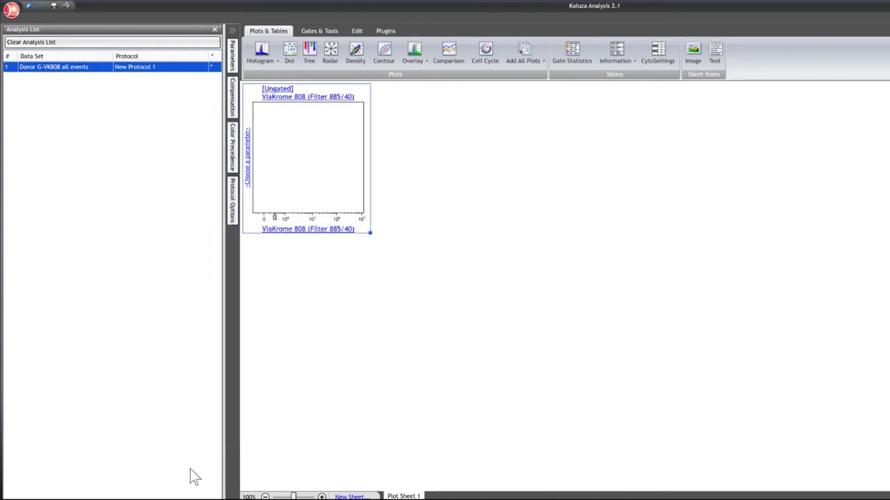
click(248, 155)
mouse_move(251, 183)
click(224, 184)
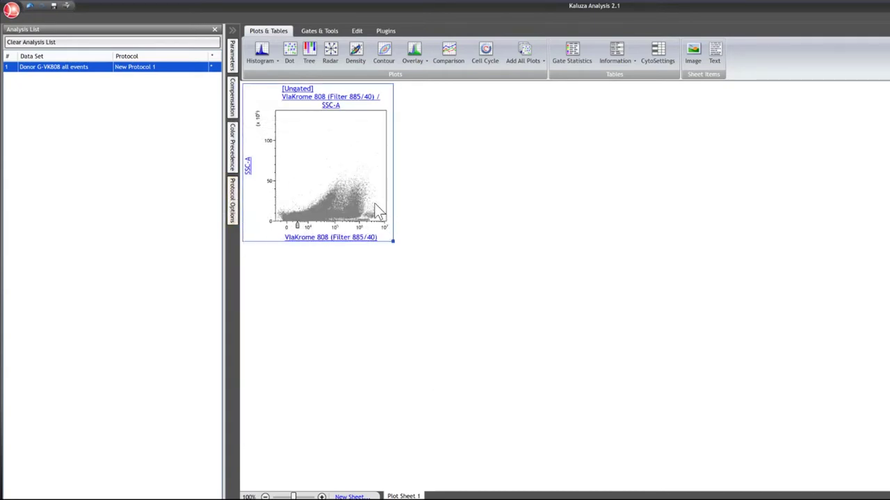
Step: Auto-scale the dot plot's SSC-A axis and shift the logicle slider on the ViaKrome 808 axis slightly toward zero
right_click(318, 165)
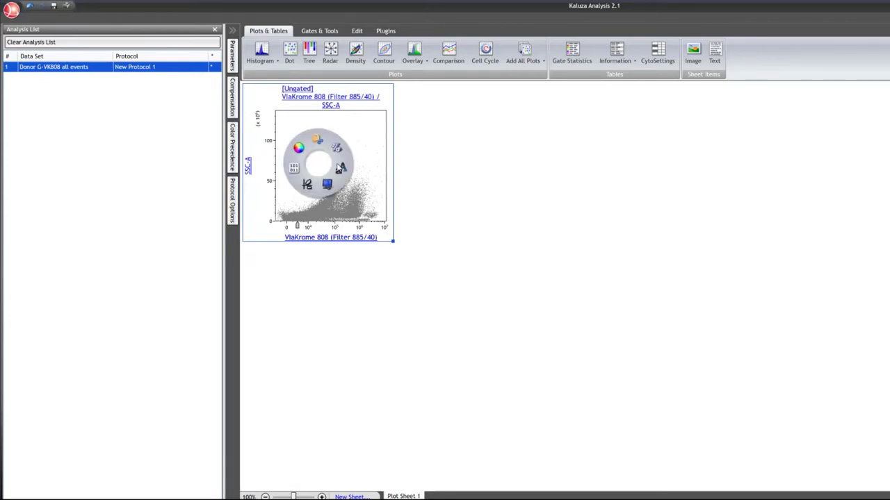
click(316, 141)
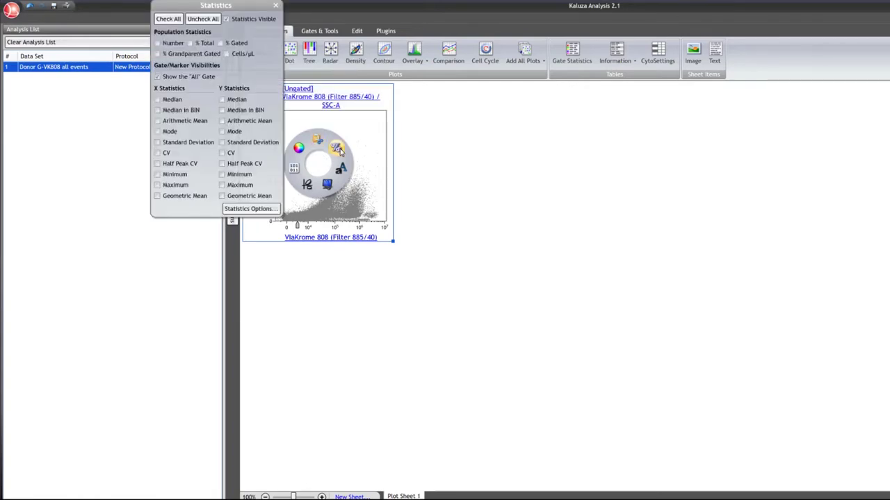
mouse_move(341, 168)
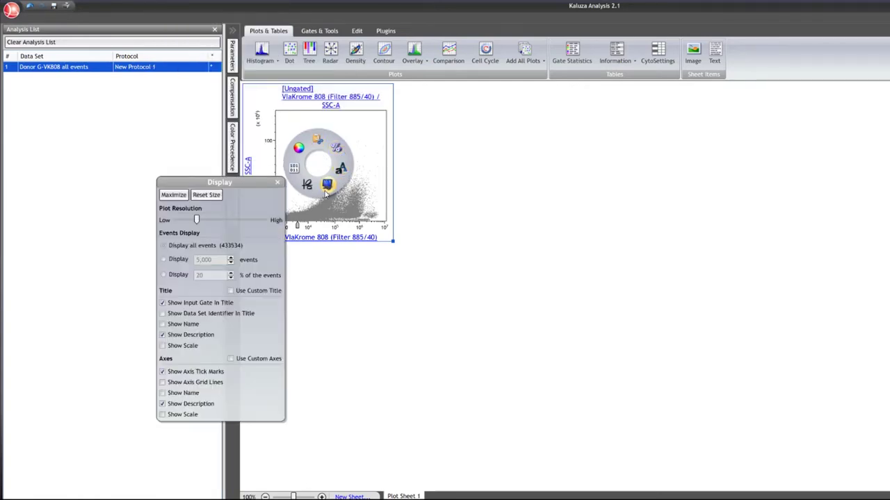
mouse_move(306, 185)
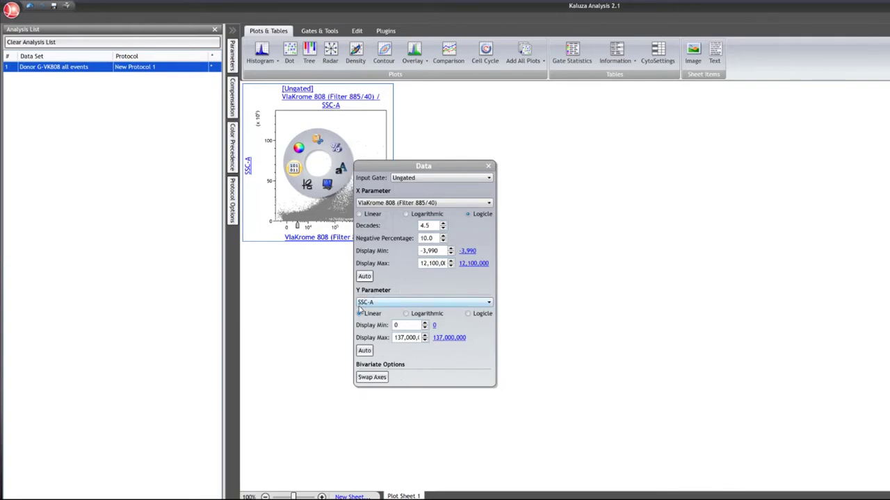
click(365, 351)
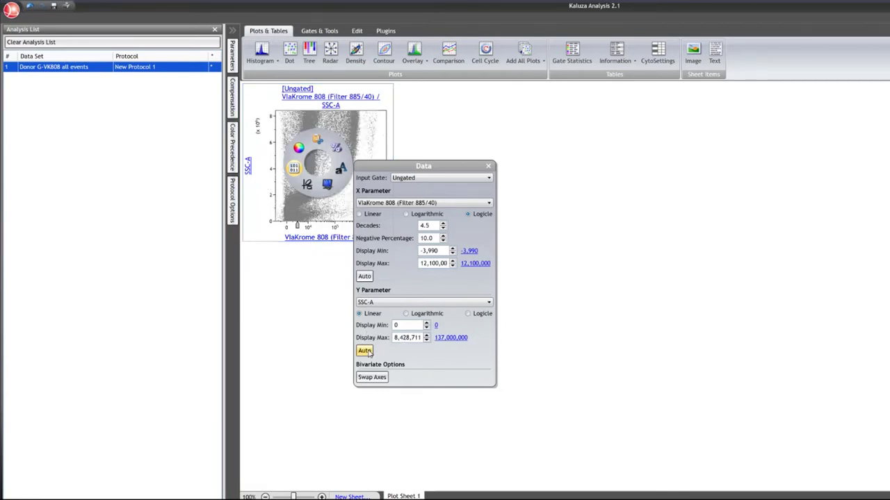
click(489, 168)
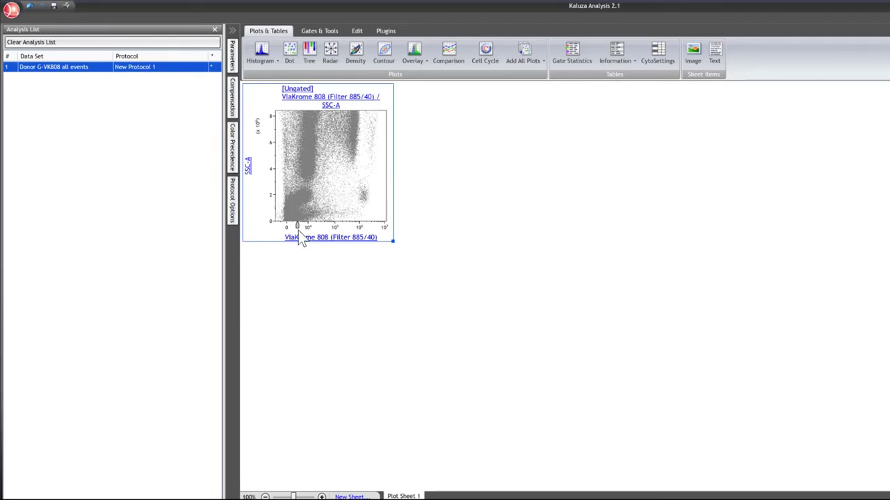
mouse_move(296, 224)
mouse_down()
mouse_move(320, 227)
mouse_move(293, 226)
mouse_up()
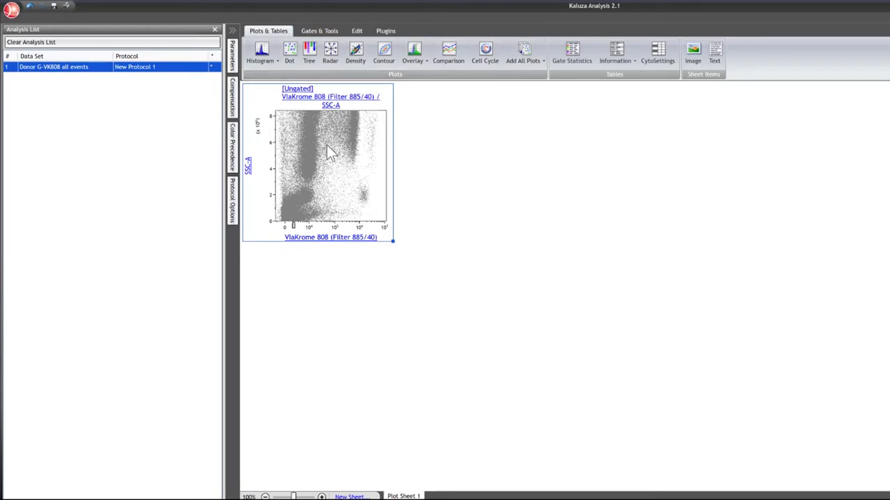
Step: Draw a rectangle gate around the ViaKrome 808-low events and extend it to the plot's upper edge
click(312, 33)
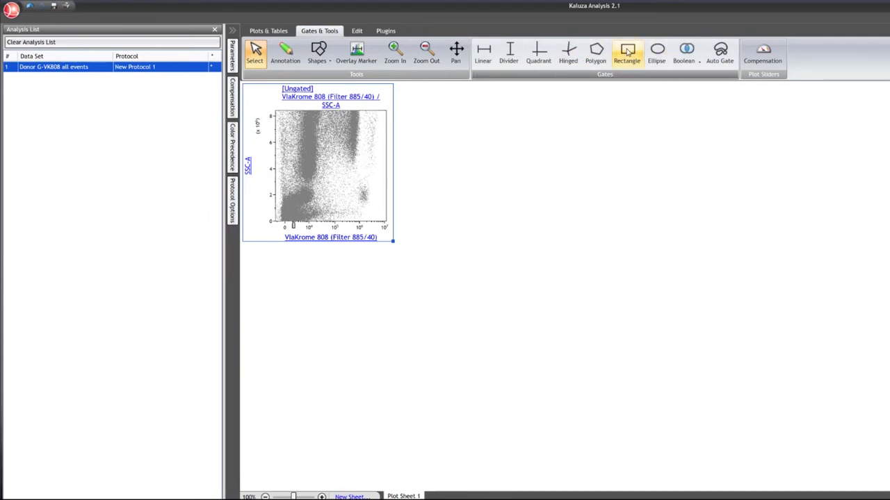
click(628, 51)
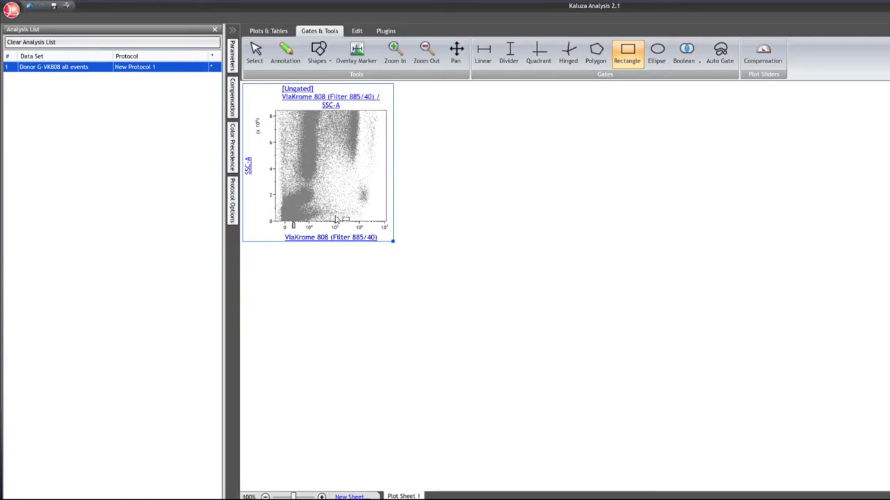
key(Escape)
click(619, 63)
mouse_move(324, 115)
mouse_down()
mouse_move(309, 235)
mouse_move(278, 238)
mouse_up()
key(Escape)
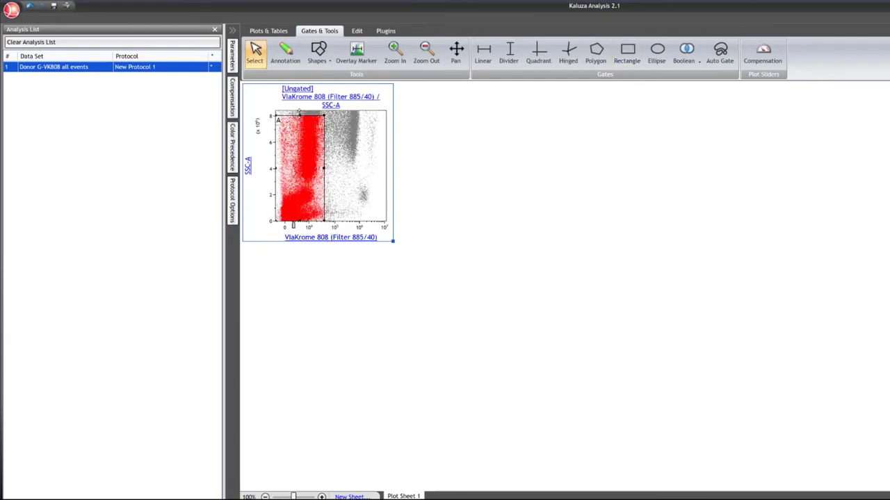
drag(300, 115, 303, 104)
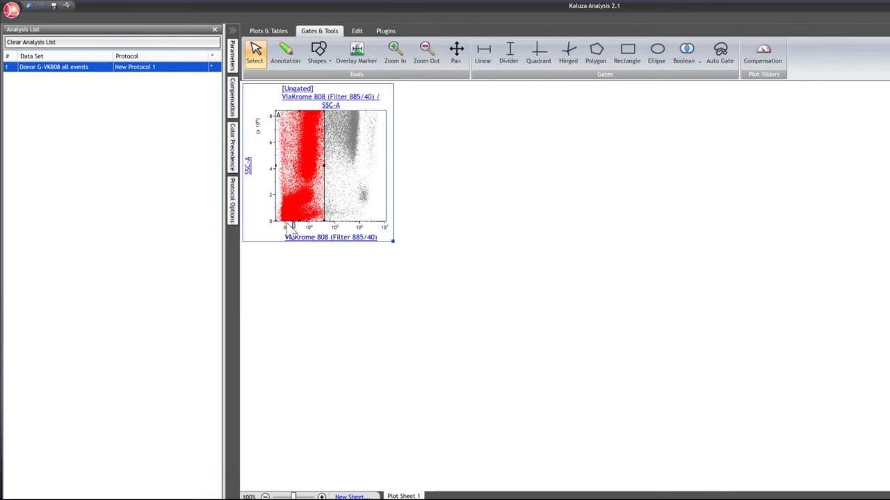
Step: Name the rectangle gate "Living Cells" and move its label further down inside the gate
right_click(290, 159)
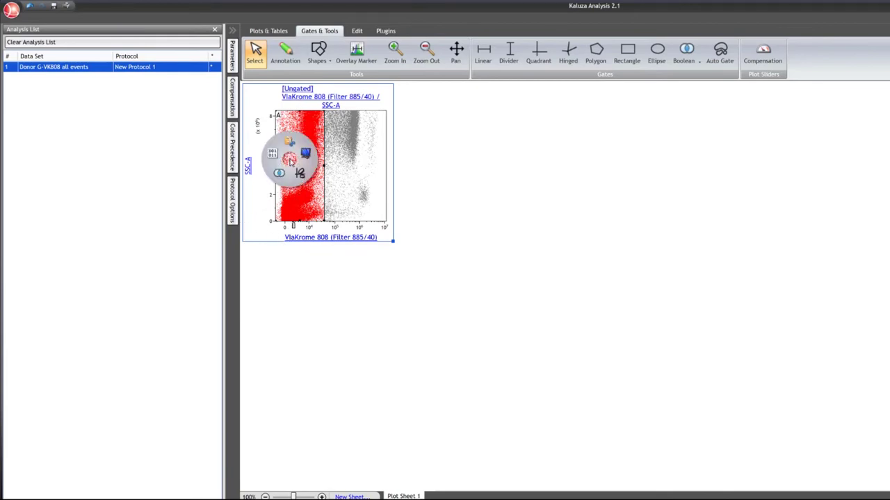
mouse_move(307, 154)
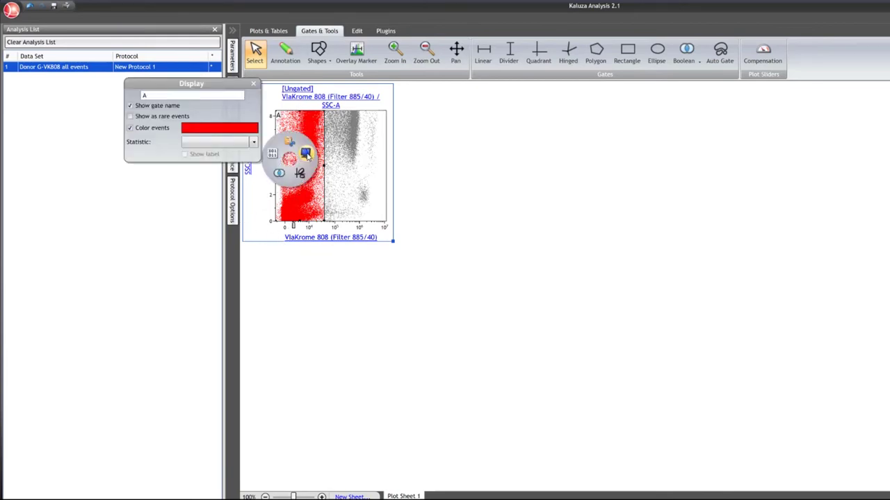
double_click(228, 93)
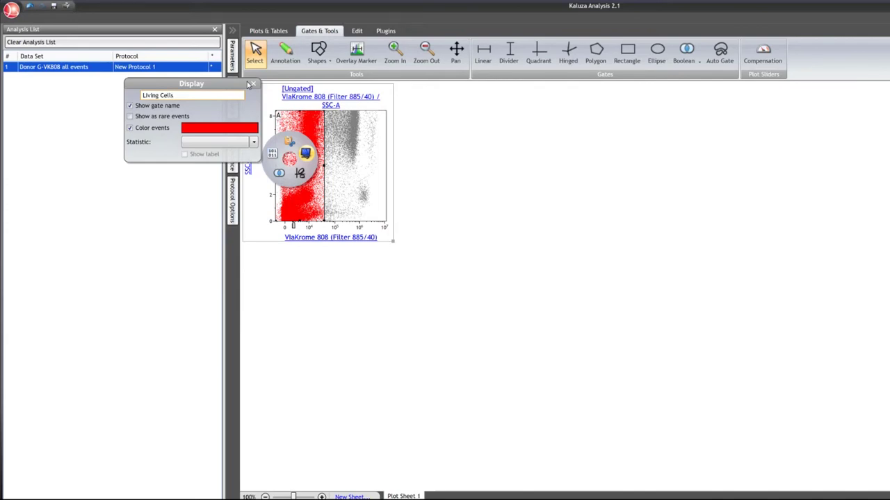
text(Living Cells)
key(Return)
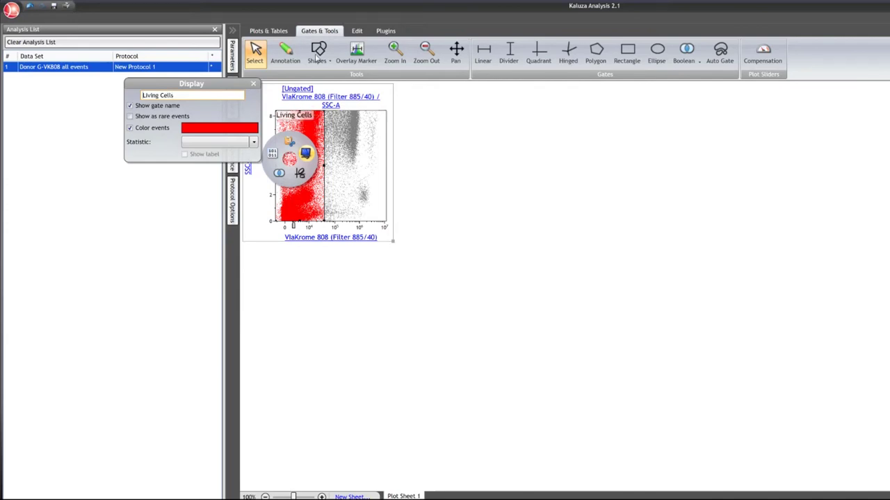
click(253, 86)
drag(293, 119, 300, 145)
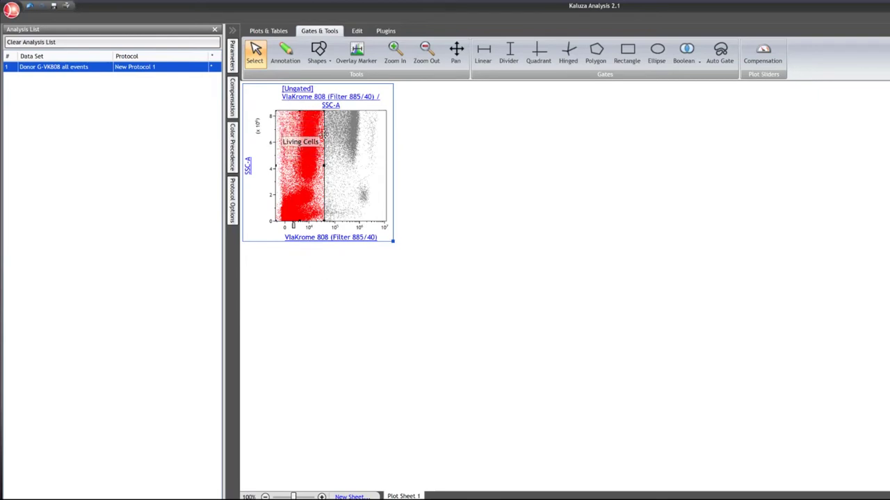
Step: Add a second dot plot with linear FSC-A on the X axis and linear SSC-A on the Y axis
click(269, 30)
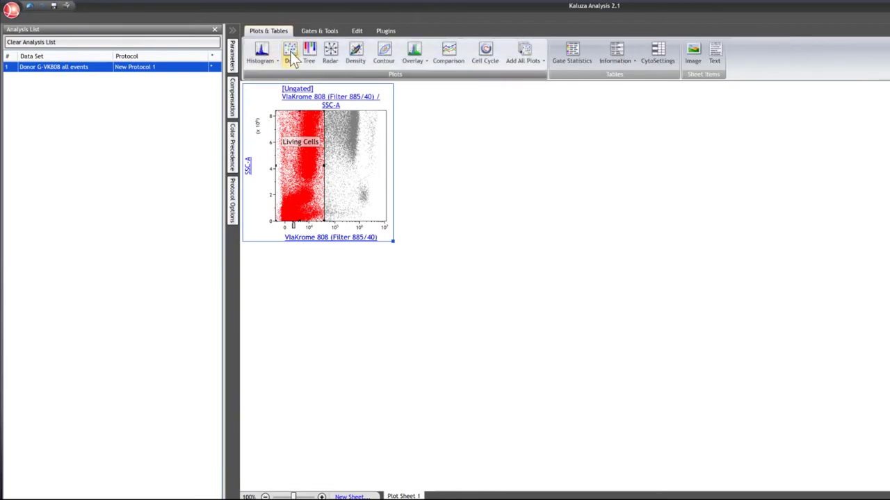
click(292, 59)
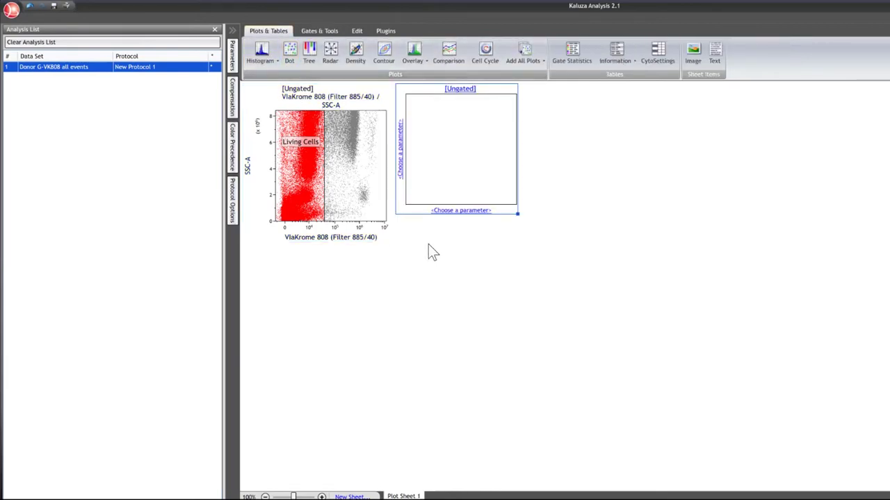
click(482, 212)
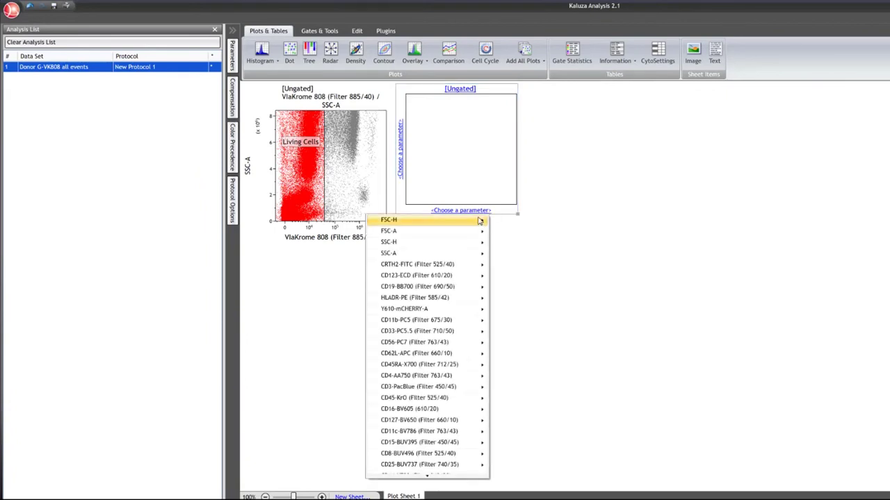
mouse_move(444, 232)
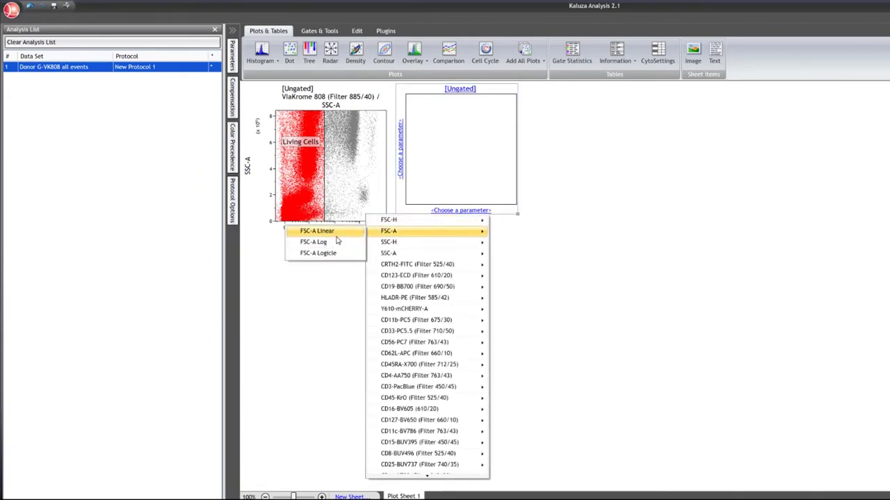
click(336, 238)
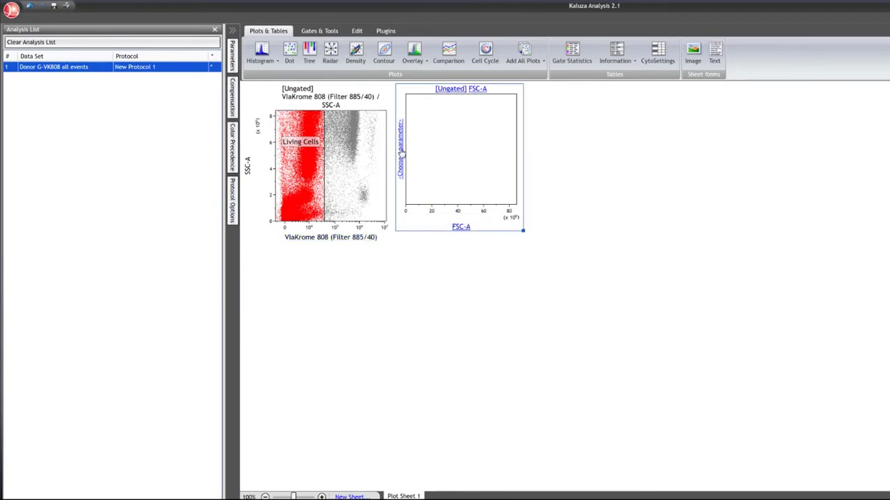
click(399, 157)
mouse_move(411, 178)
click(382, 175)
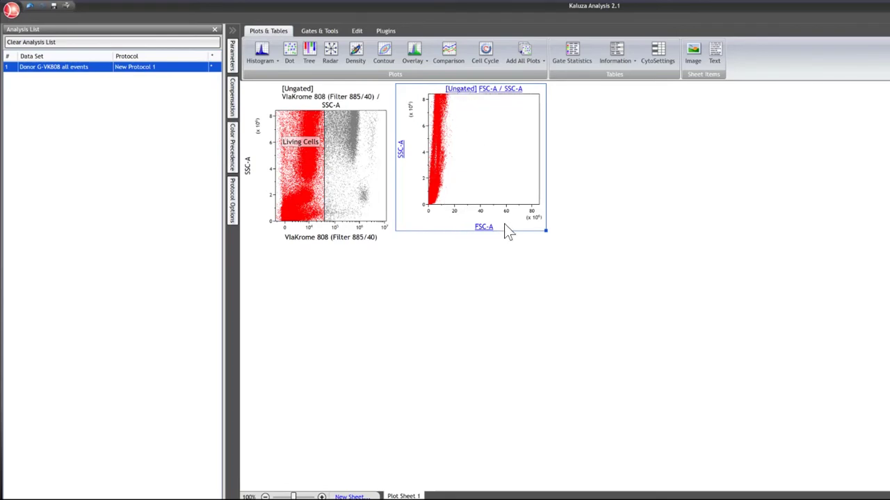
Step: Auto-scale the FSC-A axis of the FSC-A / SSC-A dot plot
right_click(467, 177)
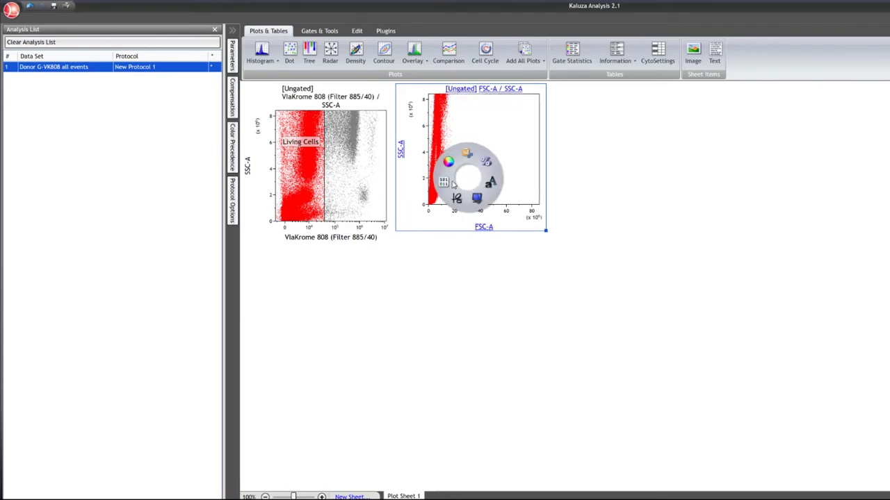
click(441, 184)
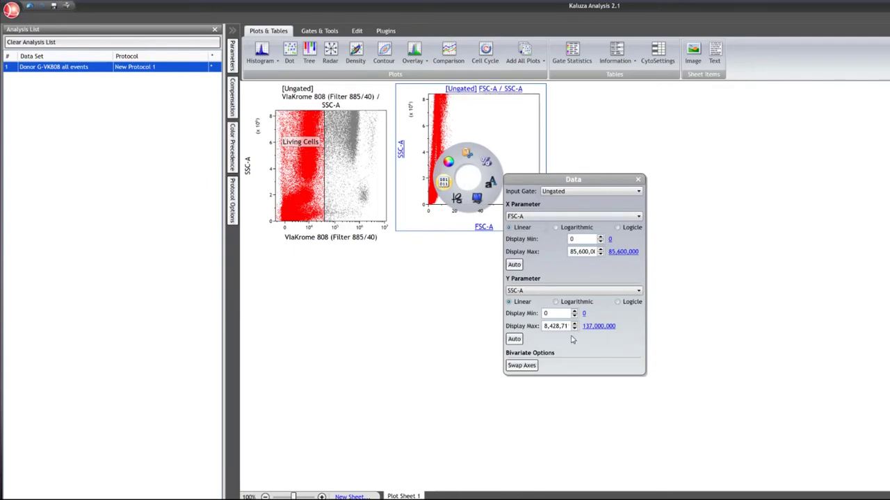
click(515, 264)
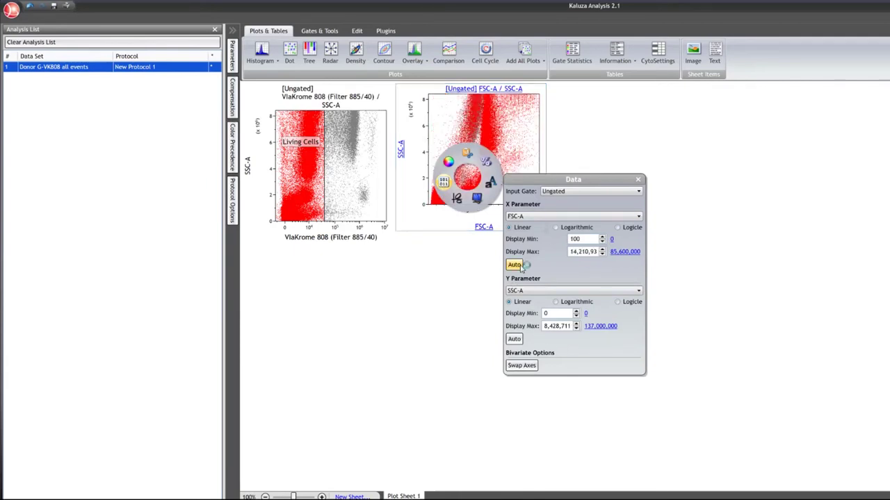
click(441, 241)
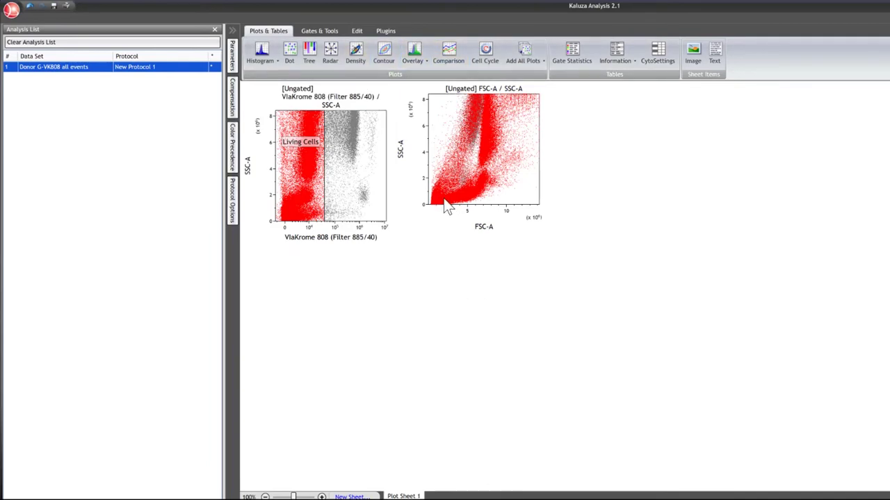
Step: Set Living Cells as the input gate of the FSC-A / SSC-A dot plot
click(311, 146)
click(459, 89)
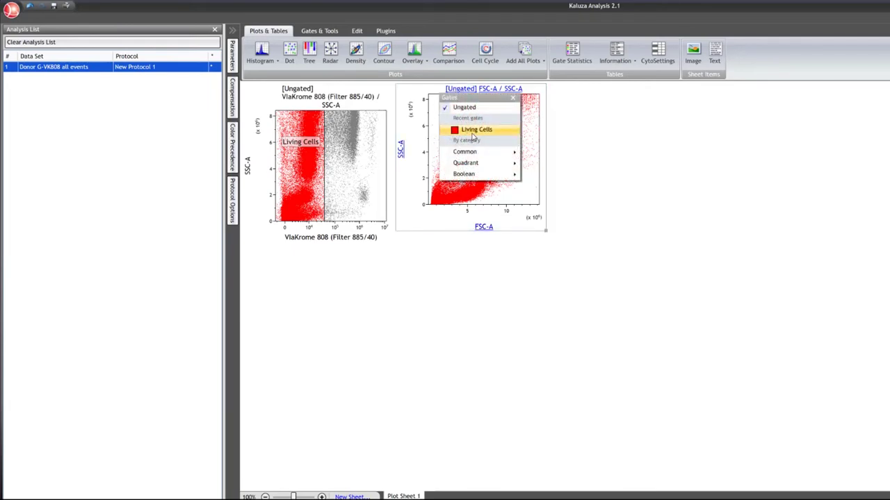
click(472, 130)
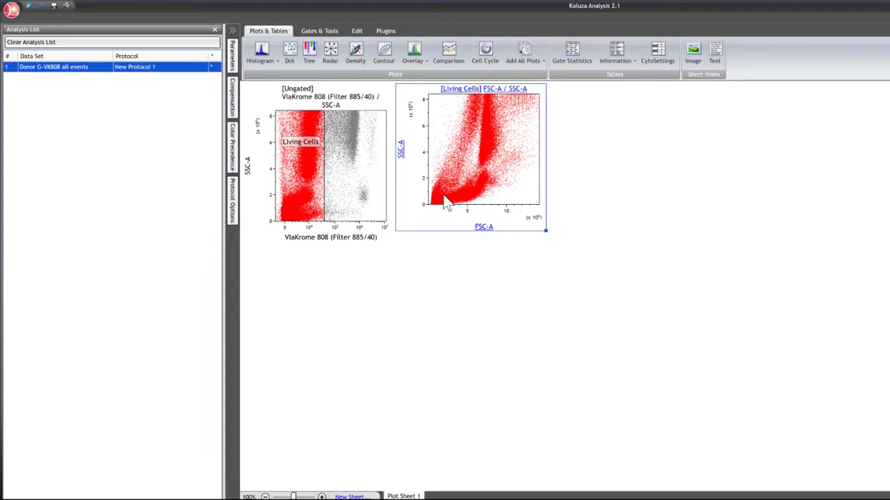
Step: Raise the plot resolution of the FSC-A / SSC-A dot plot until its dense populations separate clearly
right_click(497, 160)
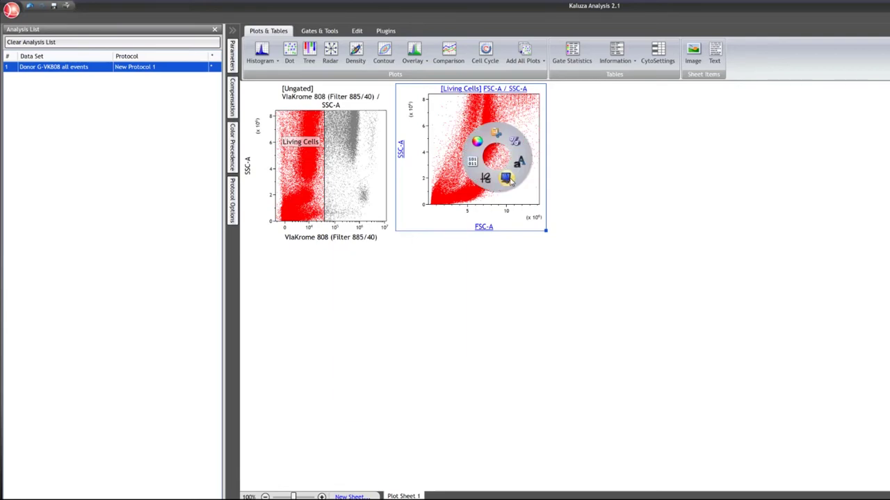
click(507, 179)
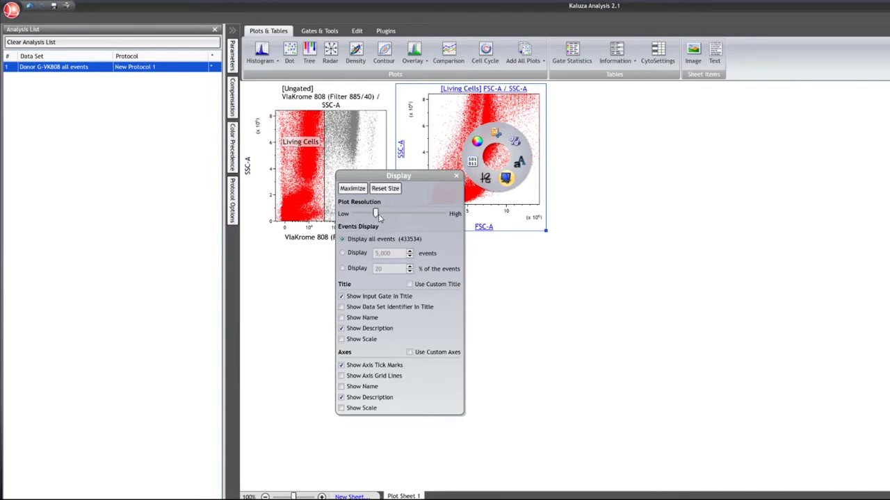
drag(375, 215, 399, 218)
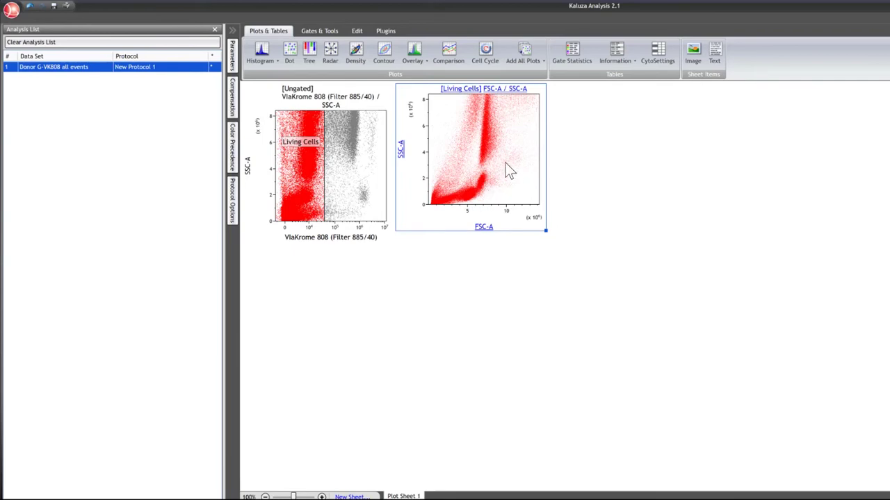
mouse_move(505, 163)
click(514, 183)
mouse_move(414, 221)
drag(419, 221, 445, 219)
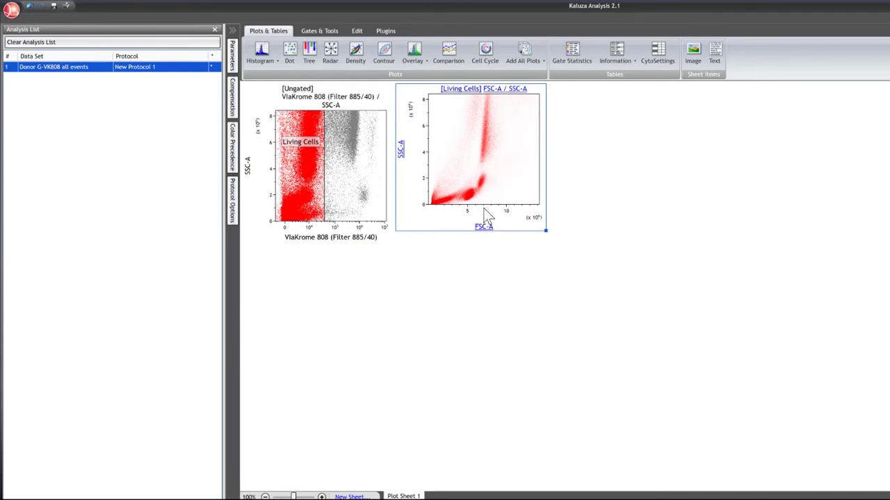
click(31, 7)
click(42, 7)
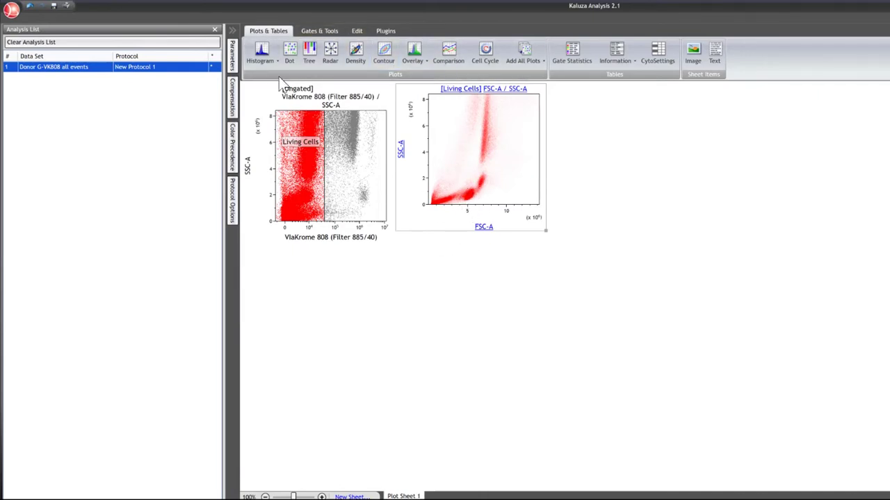
Step: Draw a polygon gate around the compact low-SSC cluster at about 5 × 10⁶ FSC-A in the Living Cells plot
click(325, 31)
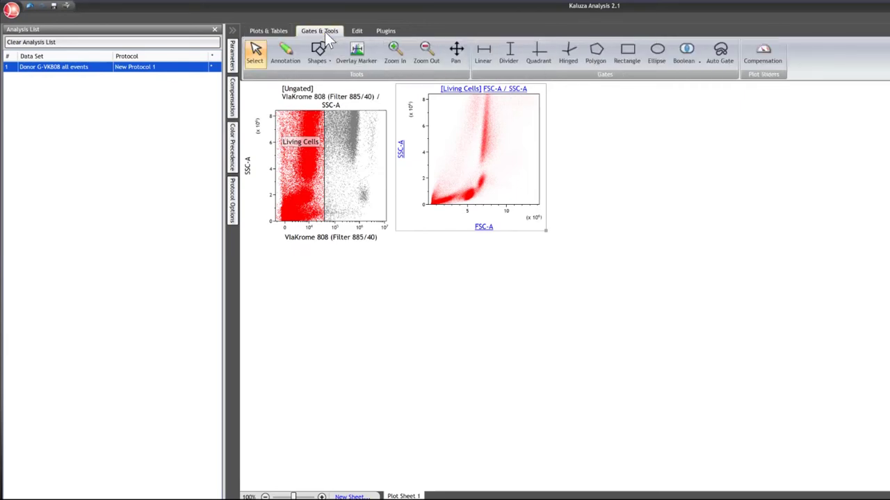
click(602, 61)
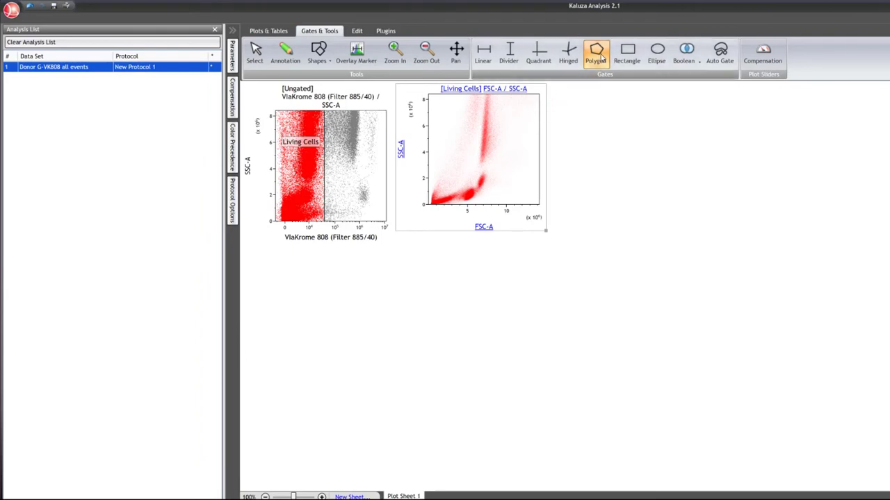
click(459, 191)
double_click(460, 198)
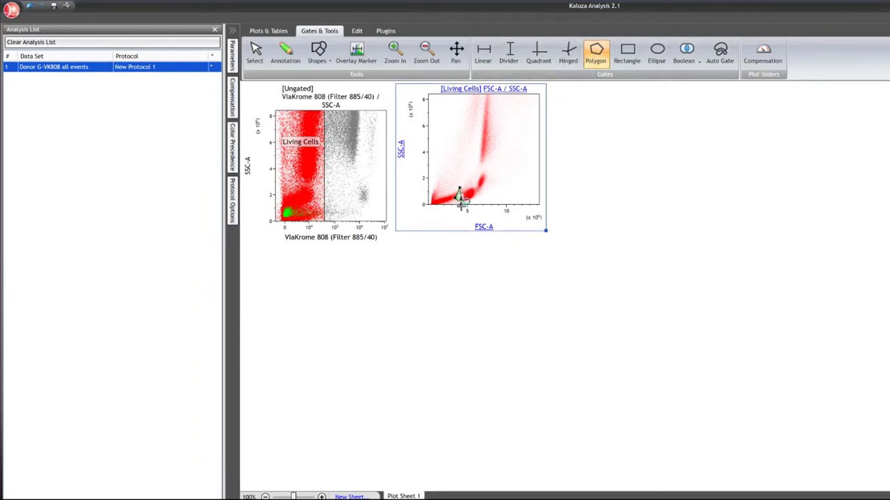
drag(459, 197, 471, 183)
key(Escape)
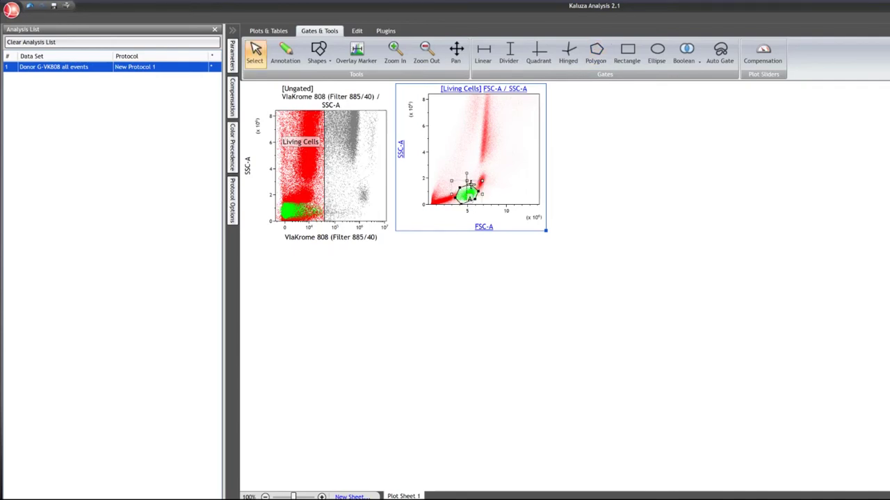
Step: Name the polygon gate "Lymphs" with dark blue events and move its label above the gate
click(469, 198)
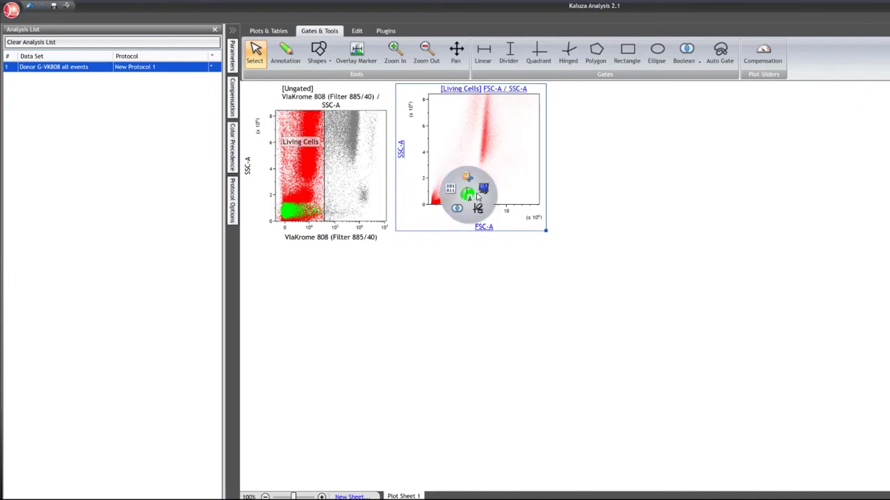
click(484, 189)
click(392, 131)
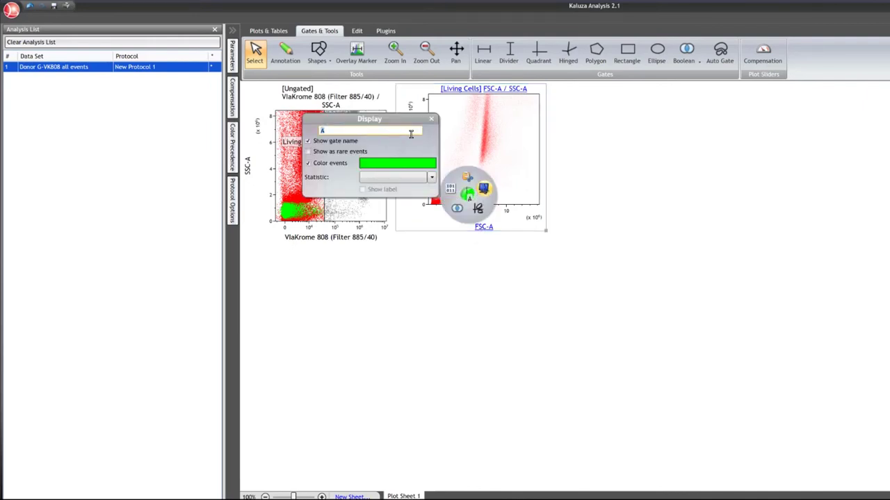
click(423, 168)
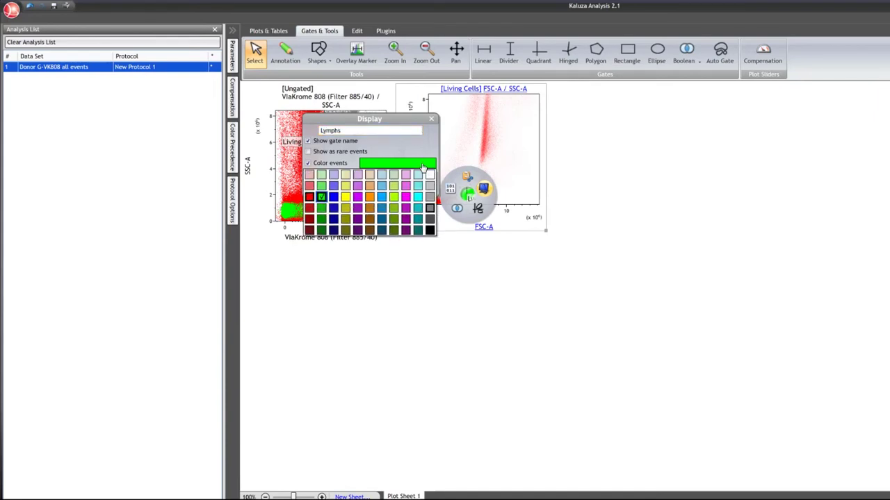
click(333, 208)
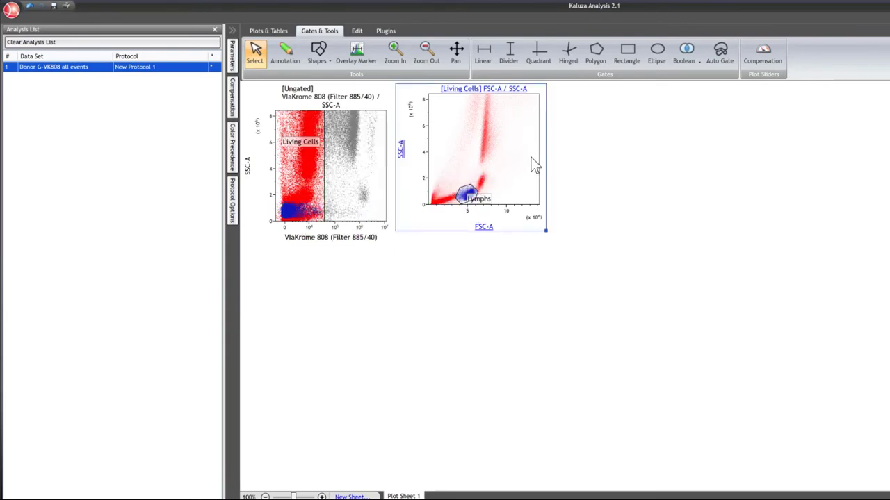
drag(483, 201, 464, 170)
click(496, 165)
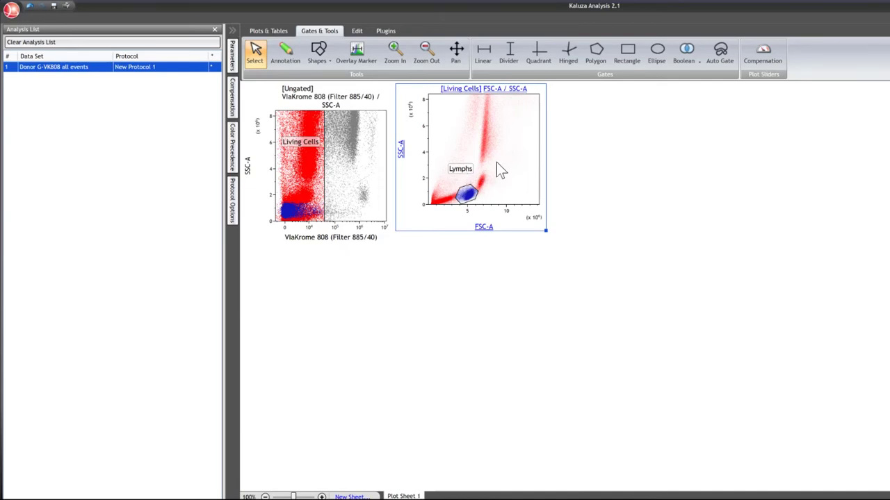
Step: Raise the plot resolution of the ViaKrome 808 / SSC-A dot plot to 512 x 512
click(355, 191)
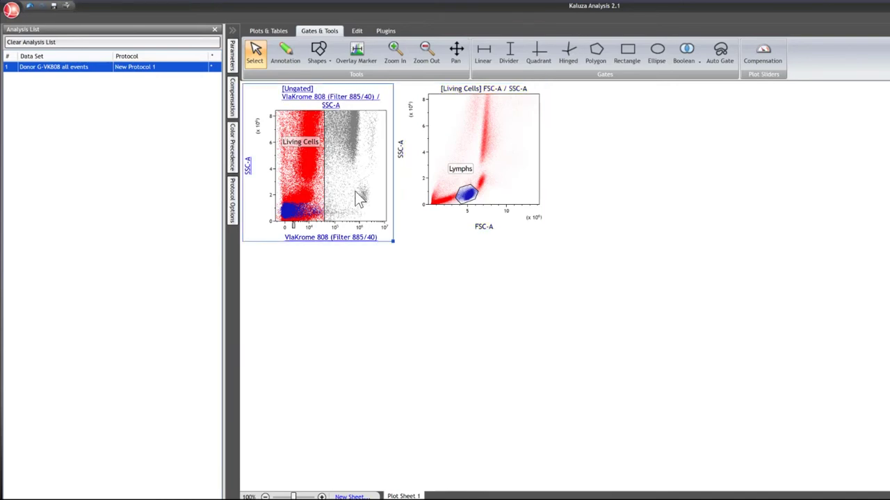
right_click(355, 191)
click(365, 217)
drag(234, 251, 254, 254)
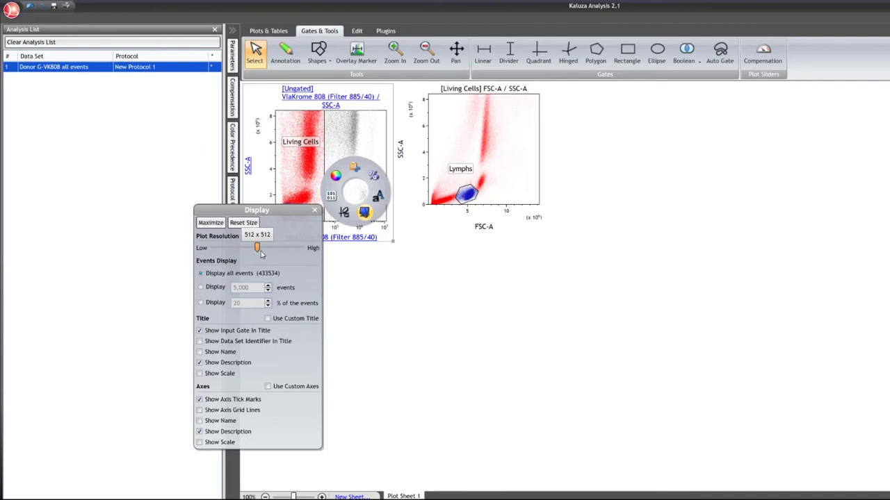
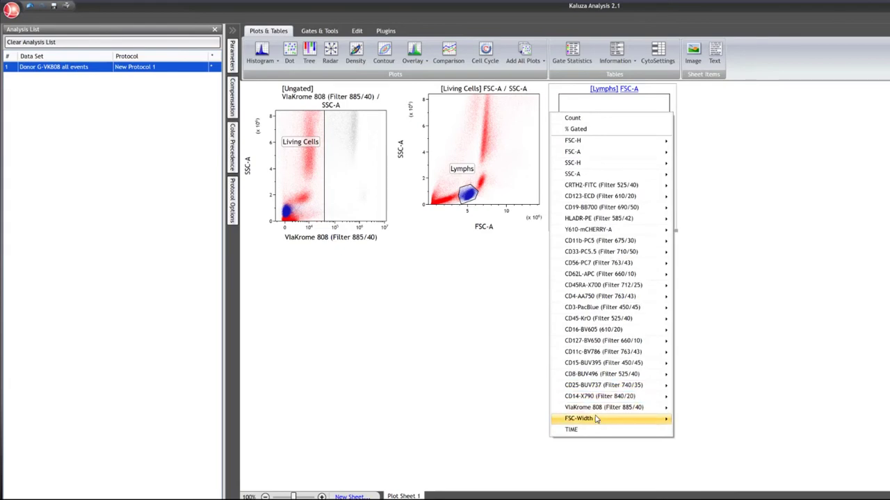
Step: Put linear FSC-Width on the Y axis of the Lymphs-gated FSC-A plot and auto-scale that axis
mouse_move(578, 419)
click(495, 418)
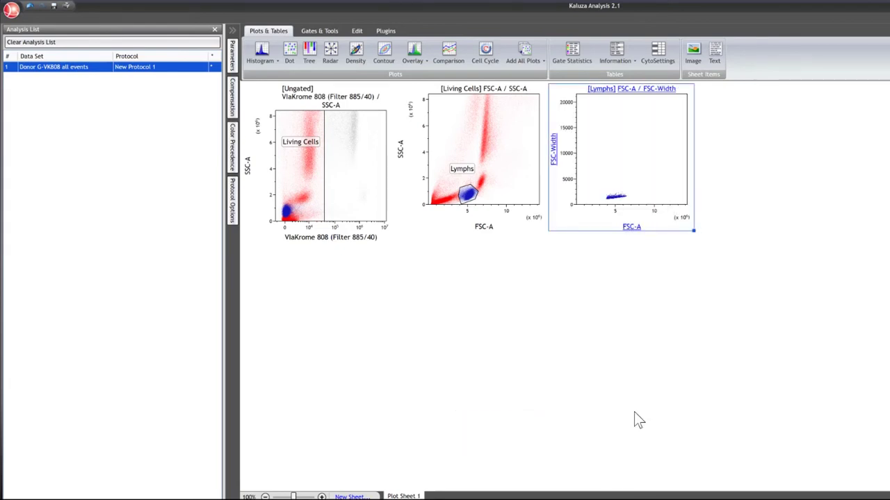
click(637, 171)
click(612, 175)
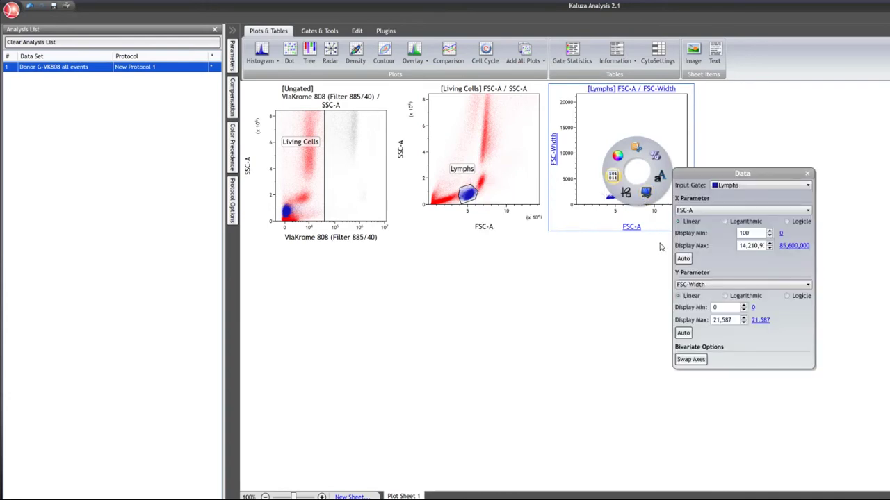
click(683, 333)
click(602, 314)
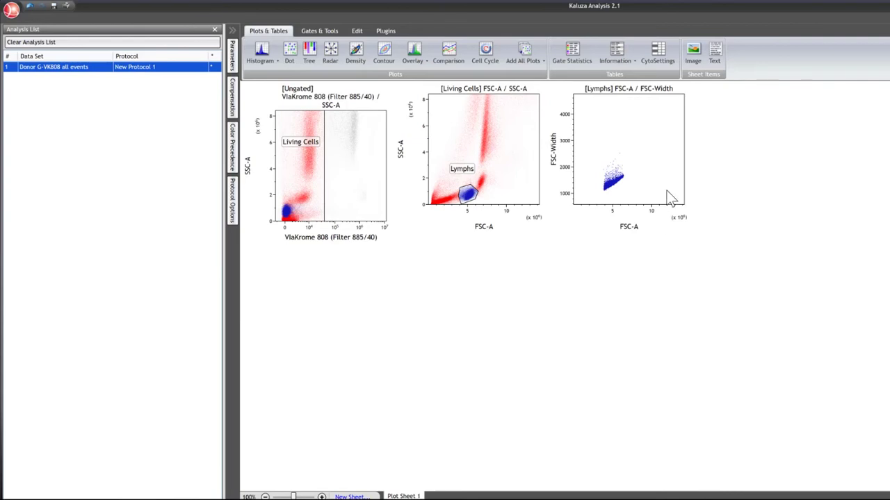
Step: Draw a four-point polygon gate around the dense low FSC-Width band in the Lymphs plot, excluding the scattered events above it
click(320, 31)
click(595, 54)
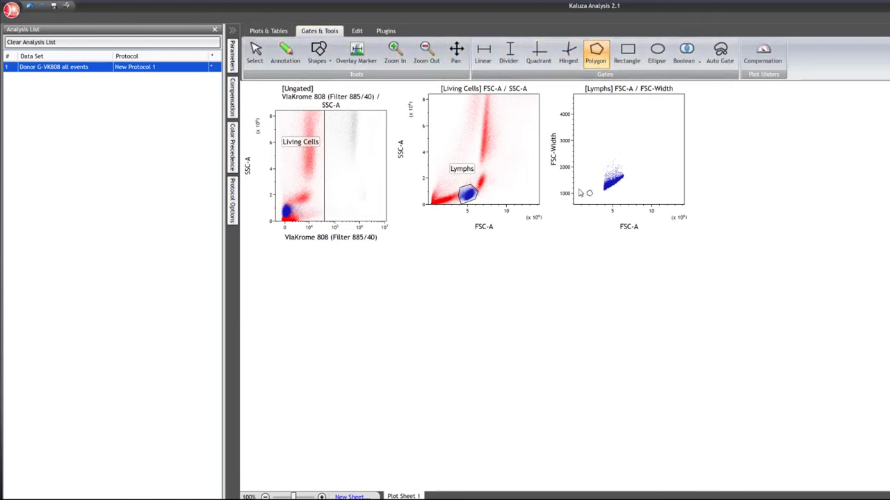
click(599, 184)
click(600, 201)
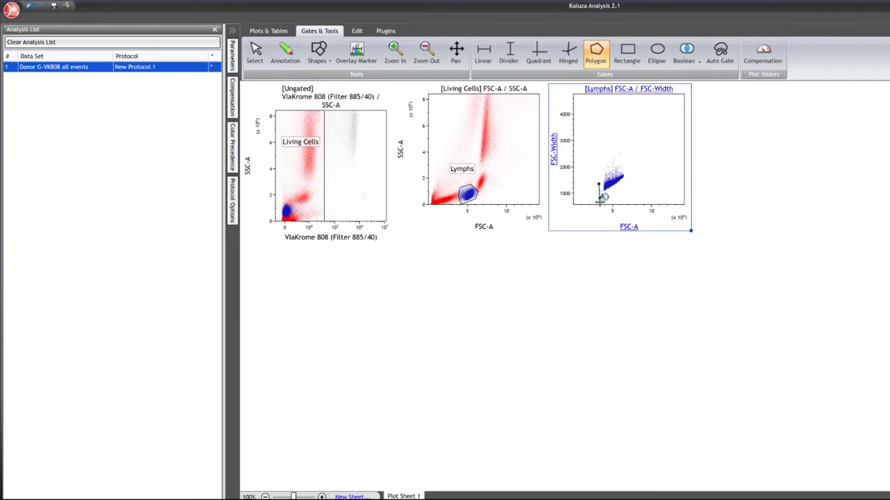
click(632, 185)
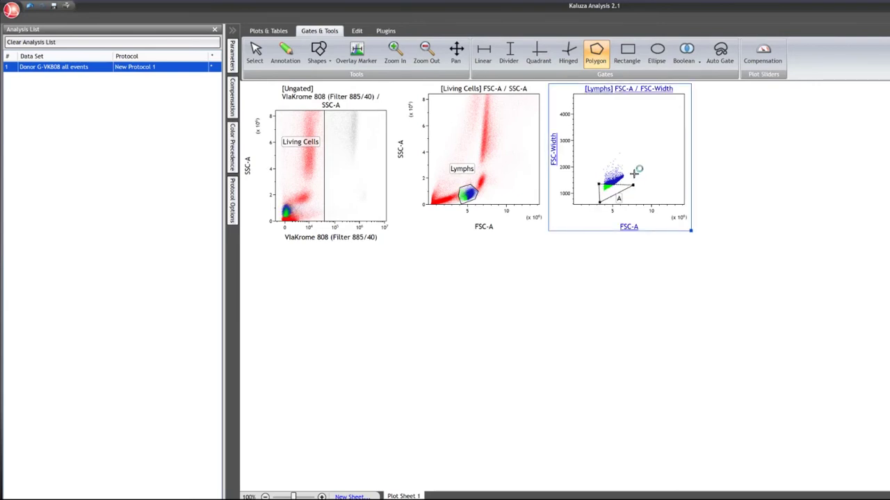
double_click(631, 169)
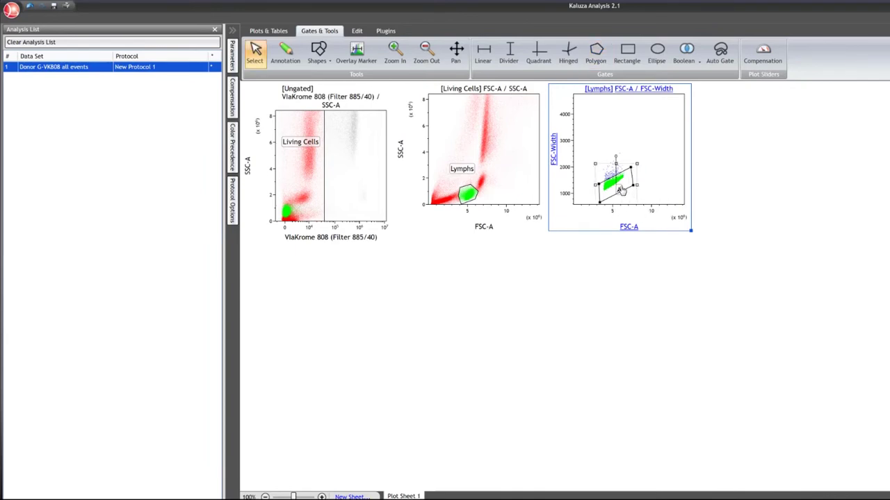
Step: Name the FSC-Width polygon gate "Single Cells" with dark green events and move its label above the gate
right_click(623, 188)
click(633, 199)
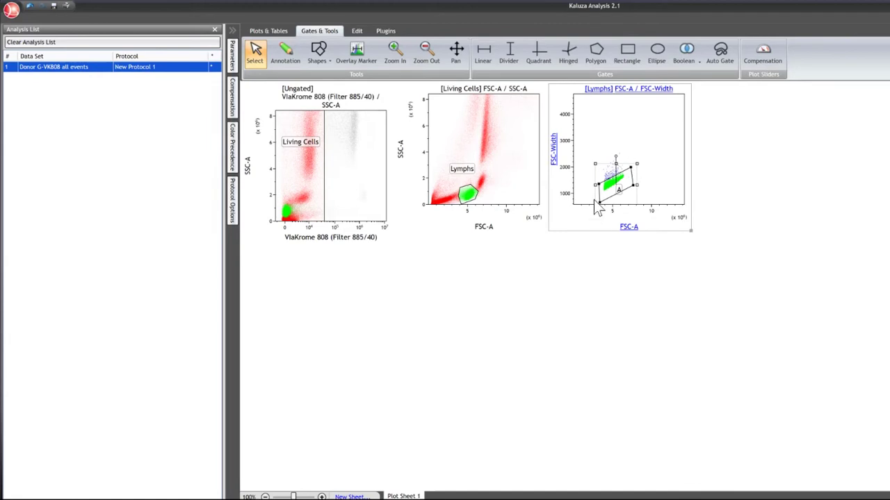
right_click(617, 182)
click(633, 177)
right_click(612, 184)
mouse_move(640, 190)
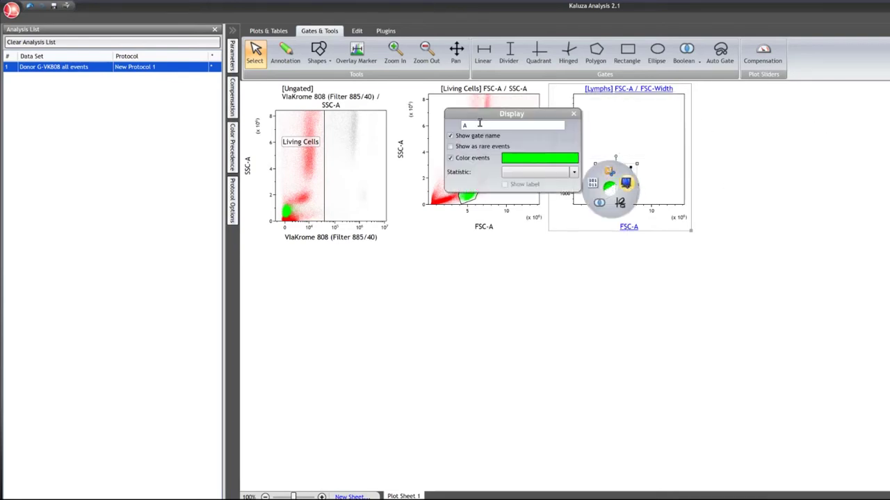
drag(466, 125, 480, 125)
click(521, 158)
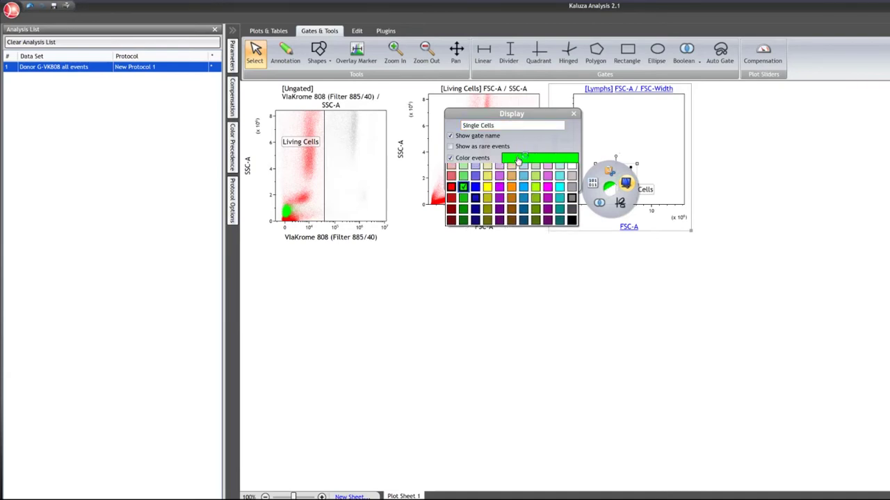
click(463, 214)
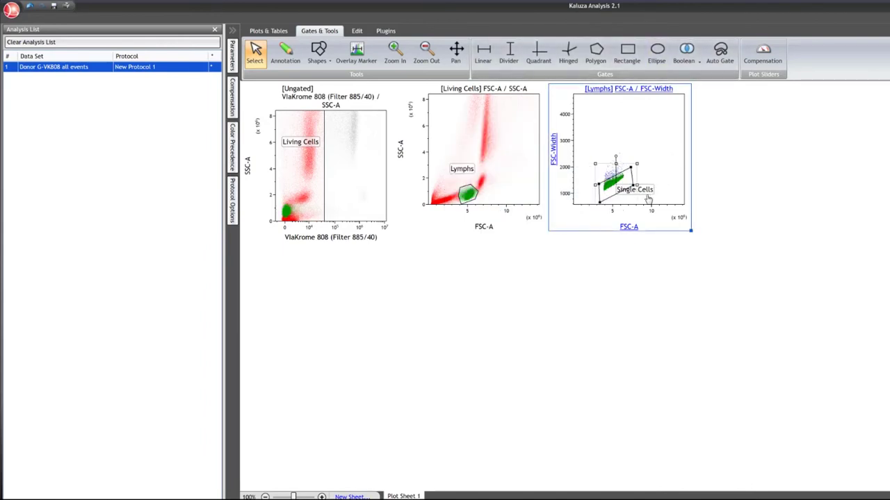
drag(647, 188, 630, 132)
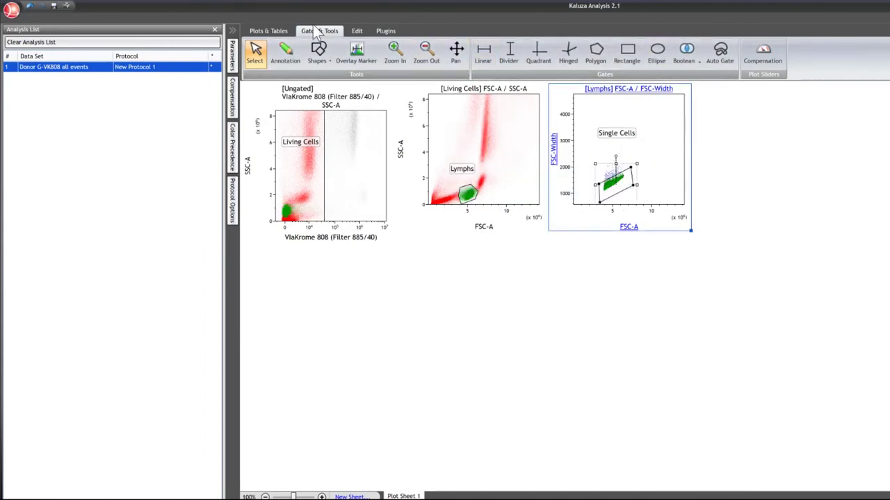
Step: Add a new dot plot to the sheet and gate it on Single Cells
click(267, 32)
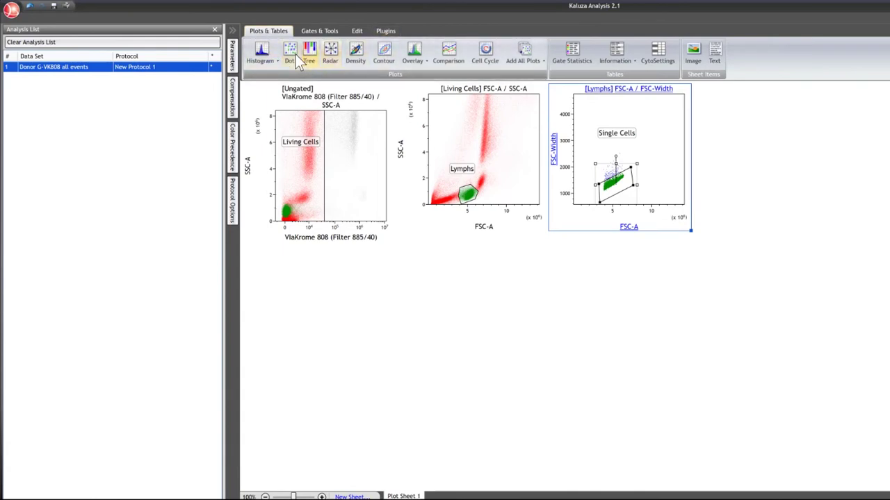
click(287, 55)
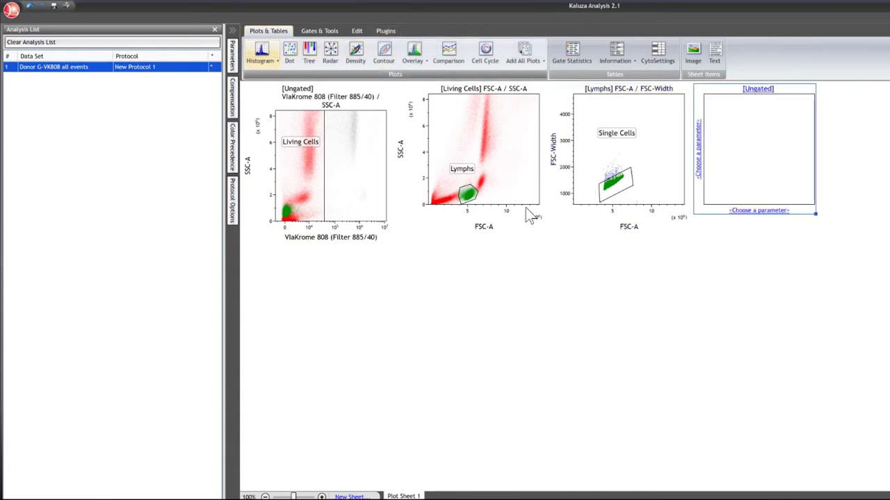
click(758, 89)
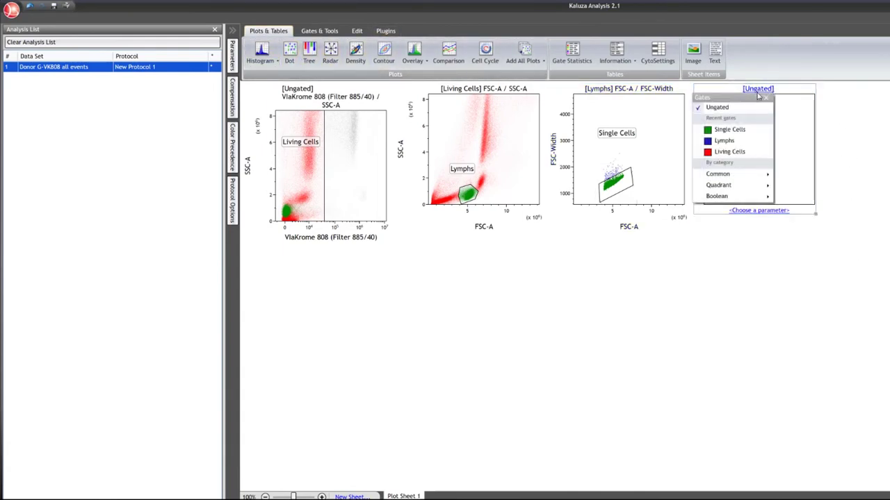
click(737, 130)
Step: Plot HLADR-PE against CD127-BV650, both logicle, in the Single Cells dot plot and widen the near-zero region of both axes
click(777, 211)
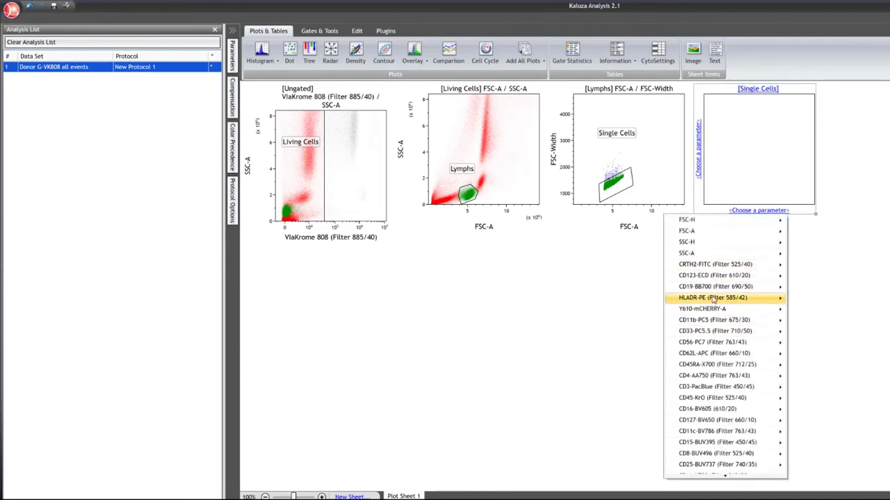
mouse_move(712, 298)
click(623, 321)
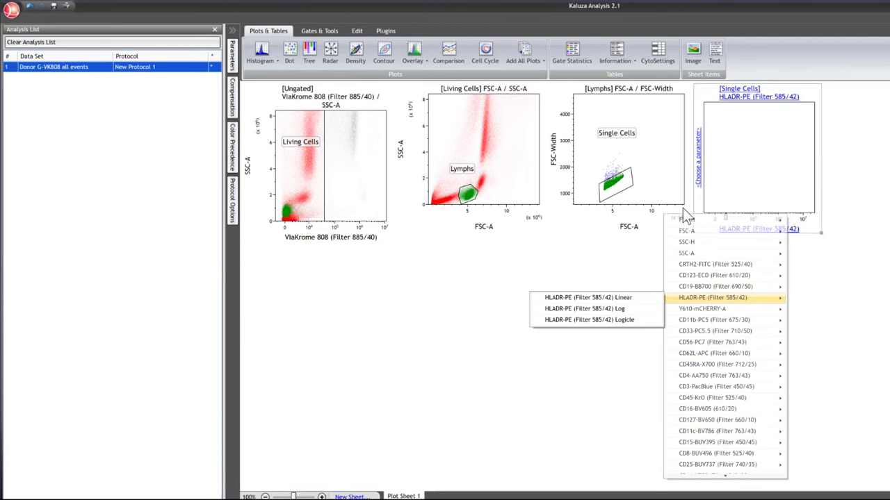
click(700, 174)
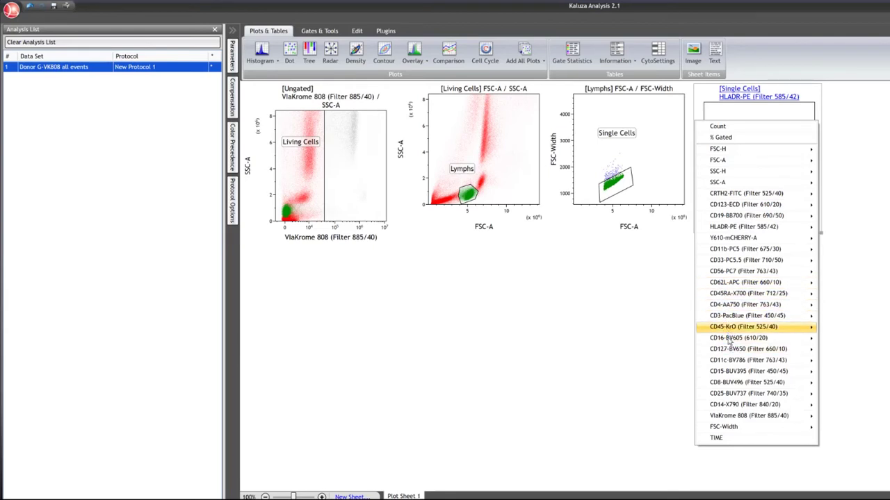
mouse_move(717, 351)
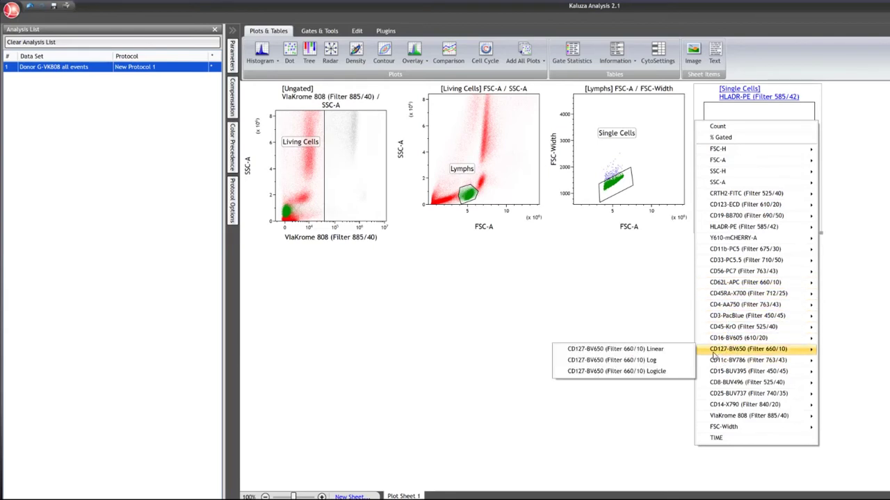
click(664, 374)
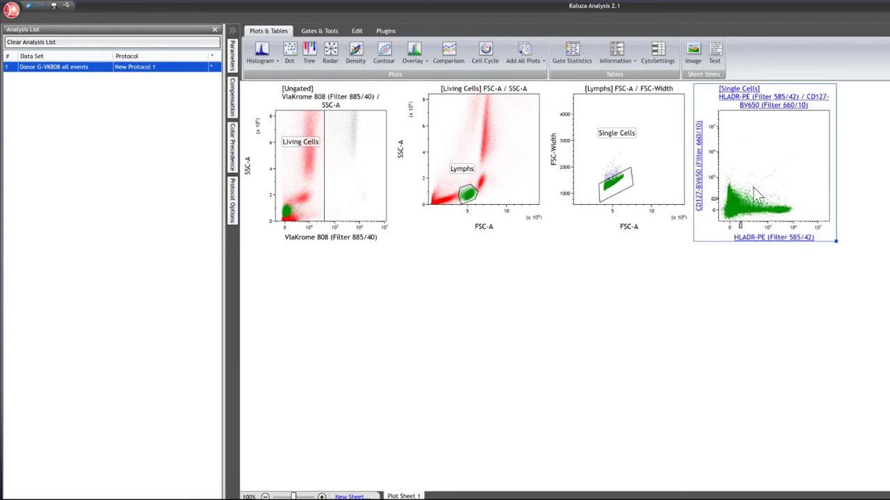
drag(714, 199, 748, 224)
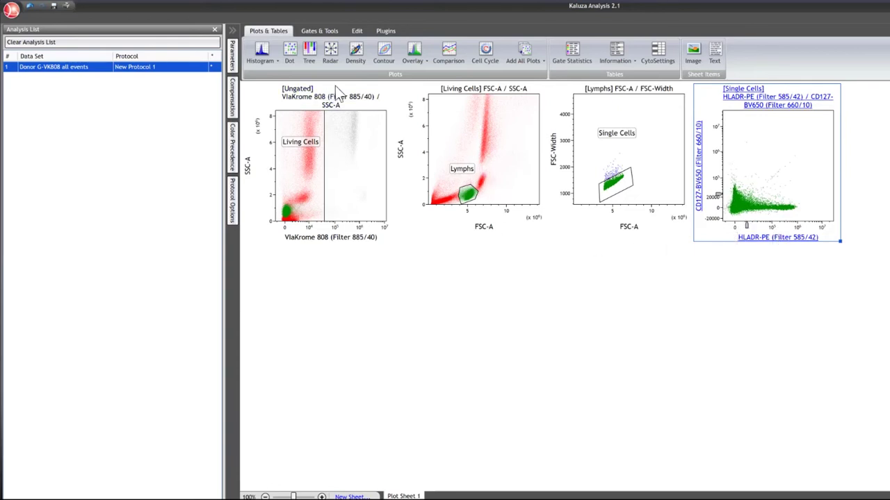
Step: Show the compensation sliders on the HLADR-PE / CD127-BV650 plot briefly and hide them again
click(314, 28)
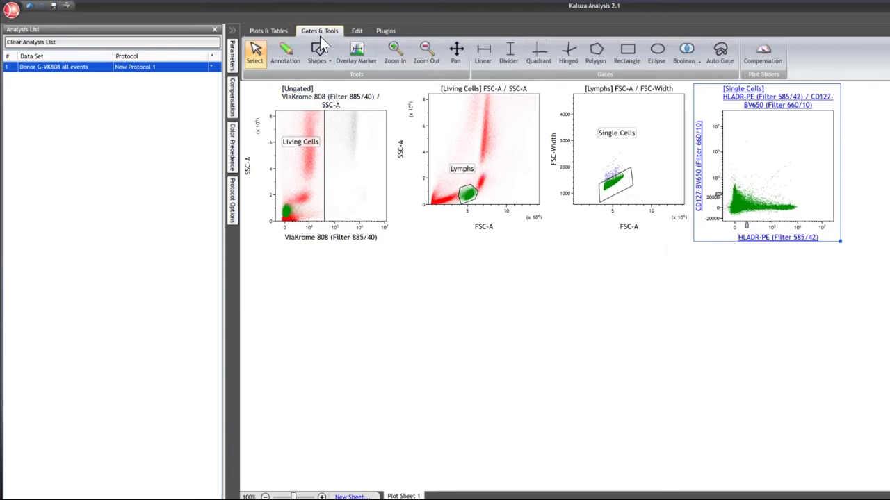
click(777, 62)
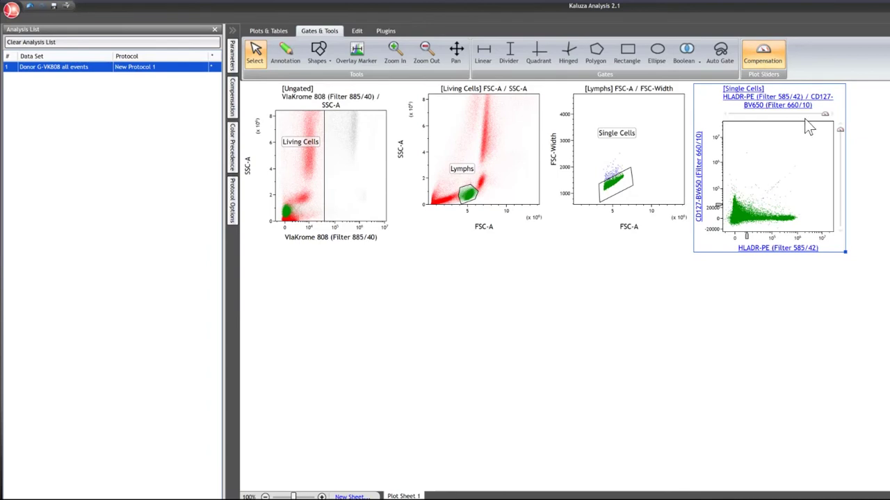
click(765, 62)
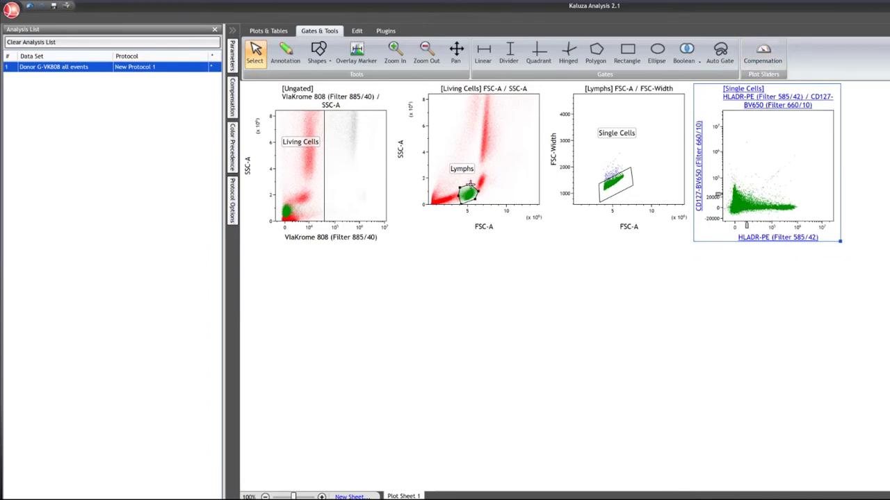
Step: Examine the full compensation spillover matrix of the Donor G-VK808 data set and close it
click(231, 101)
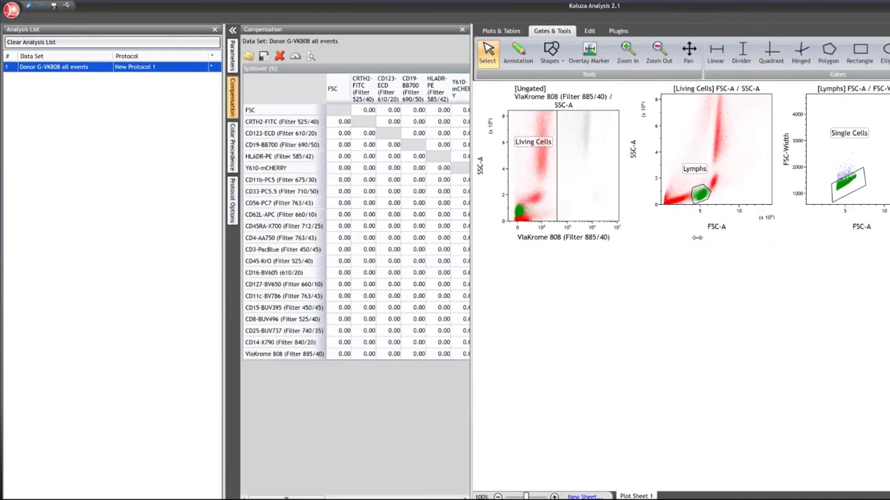
drag(471, 251, 886, 237)
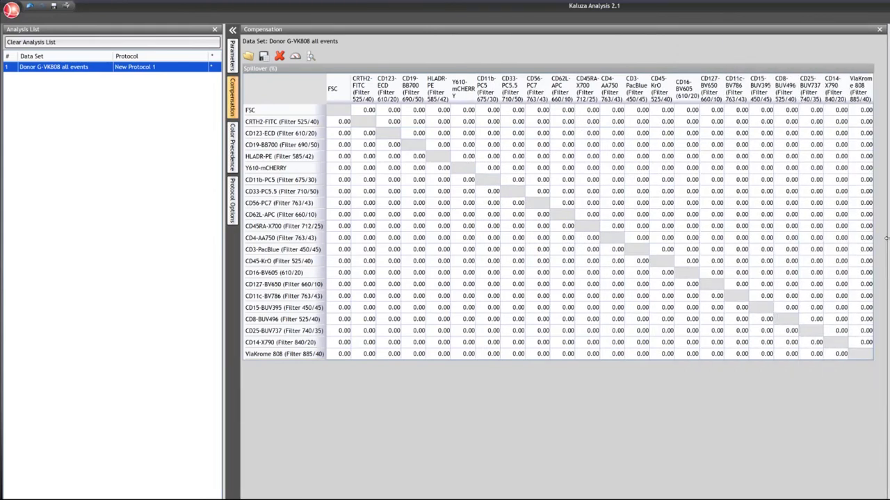
click(879, 29)
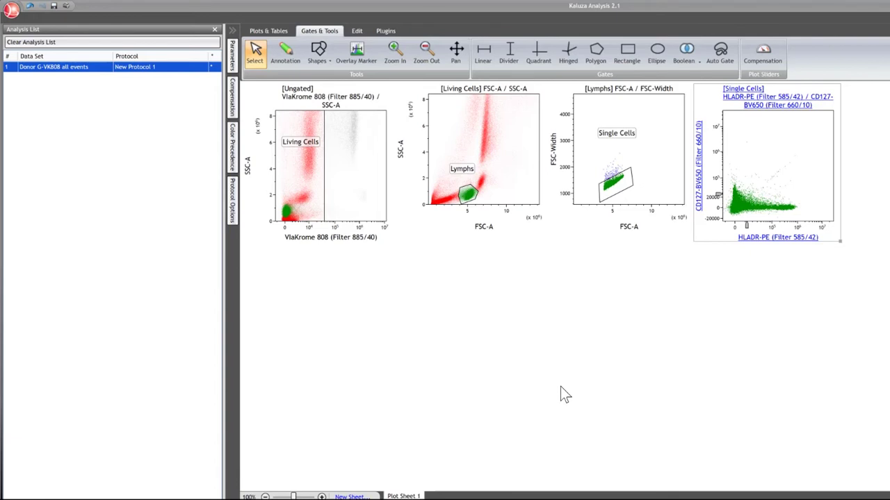
Step: Launch the Cytobank plugin and log in to the Premium subdomain with the account username and password
click(383, 31)
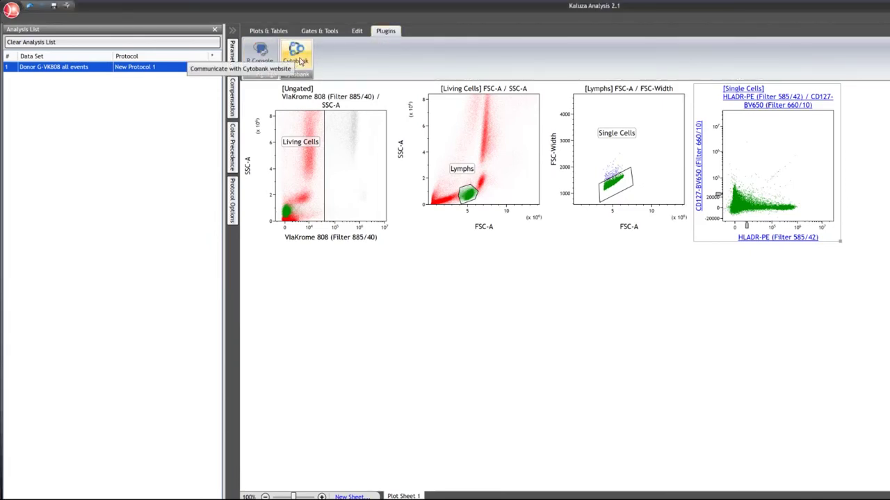
click(299, 61)
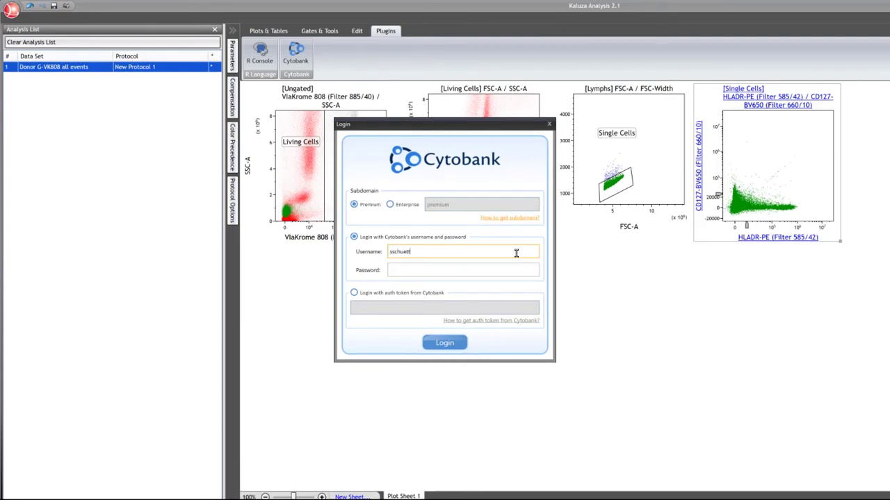
key(Tab)
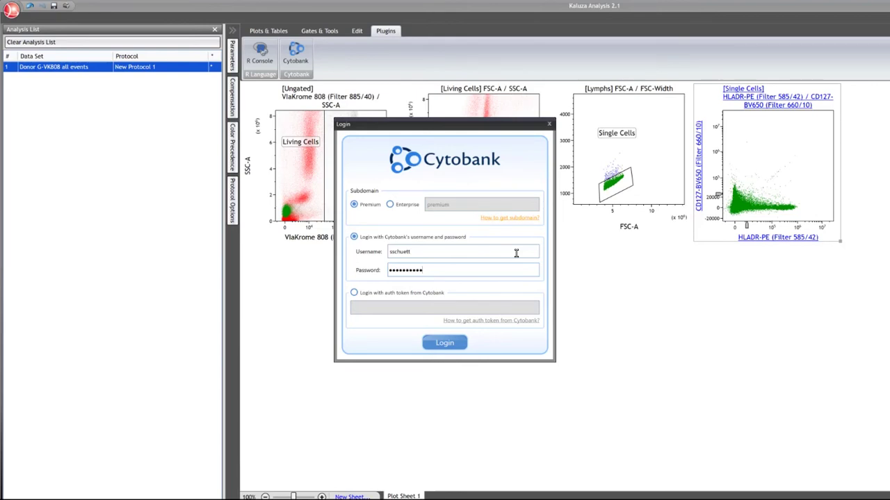
key(Return)
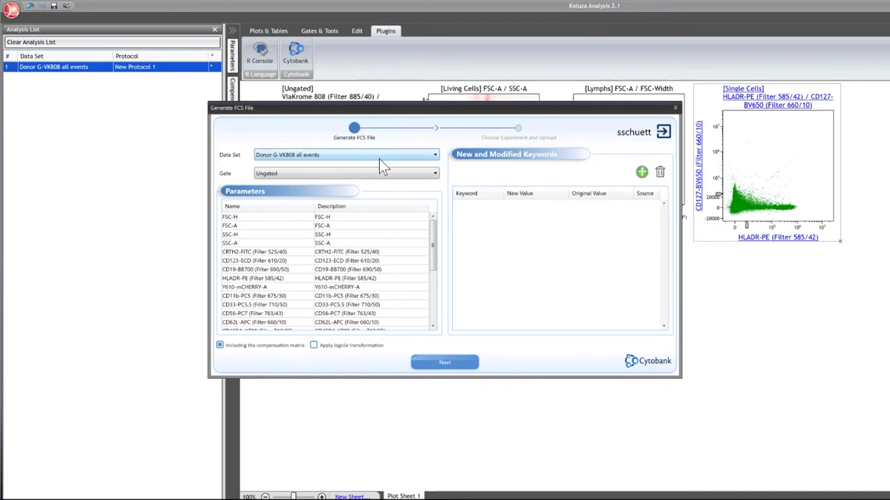
Step: Restrict the FCS export of Donor G-VK808 all events to the Single Cells gate and enable the logicle transformation
click(338, 177)
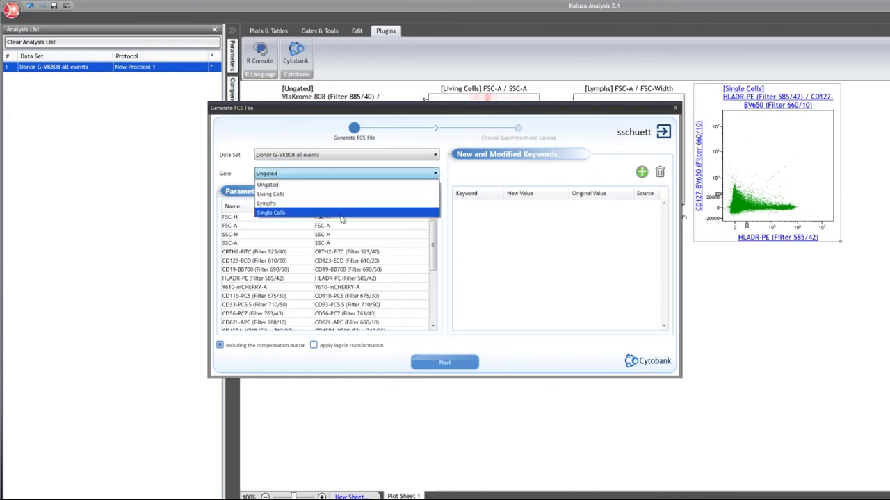
click(399, 216)
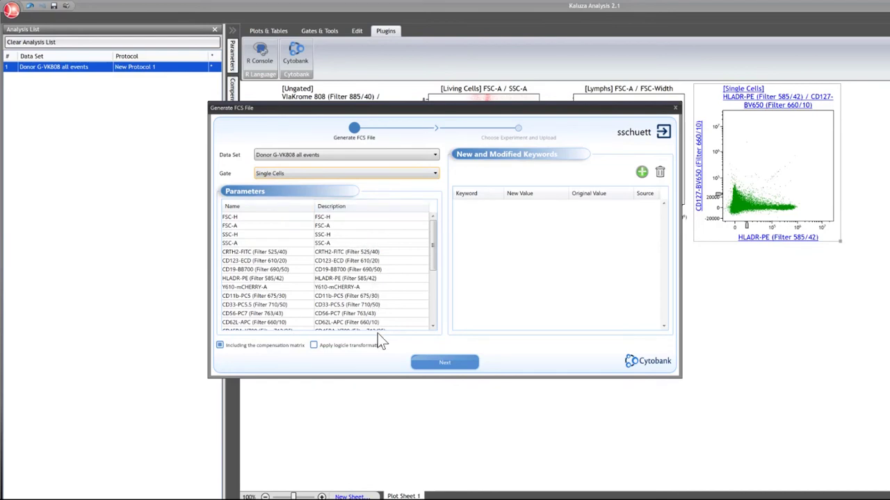
mouse_move(429, 235)
mouse_down()
mouse_move(435, 302)
mouse_move(429, 217)
mouse_up()
click(324, 348)
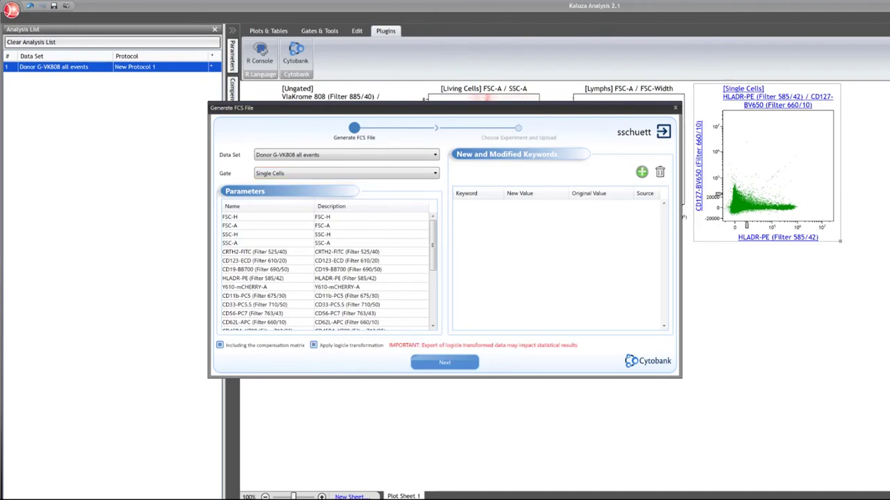
Step: Add the $INST keyword to the FCS export and set its new value to "Cytoflex"
click(641, 171)
click(640, 173)
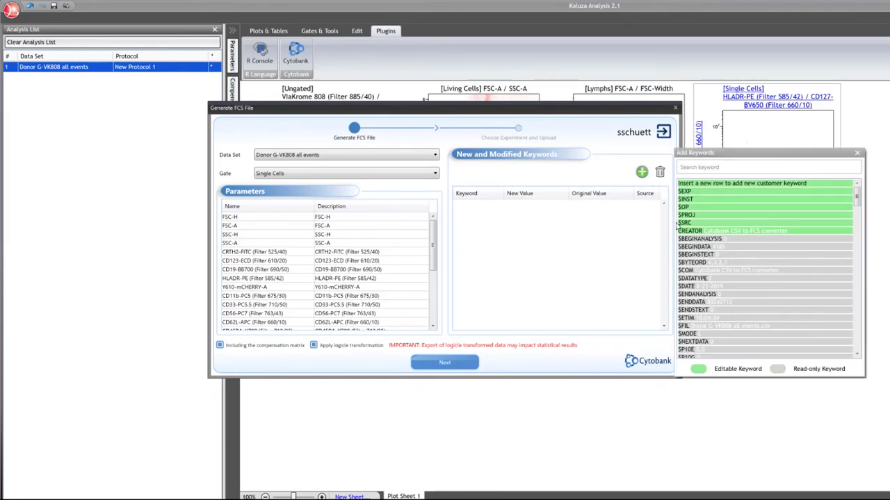
double_click(748, 203)
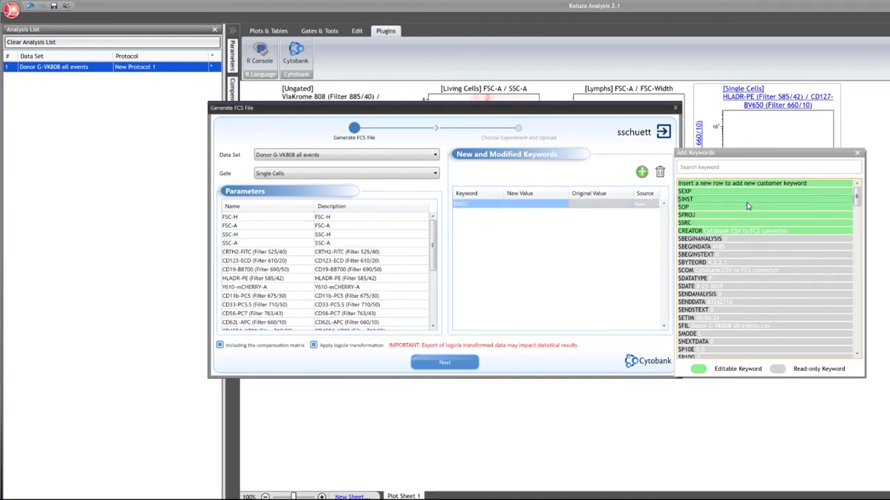
click(581, 206)
click(553, 203)
text(C)
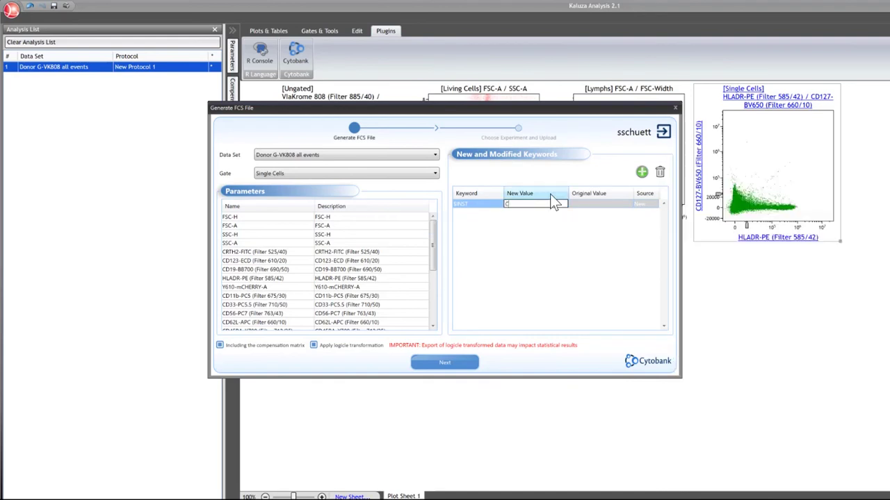
text(ytoflex)
key(ctrl+a)
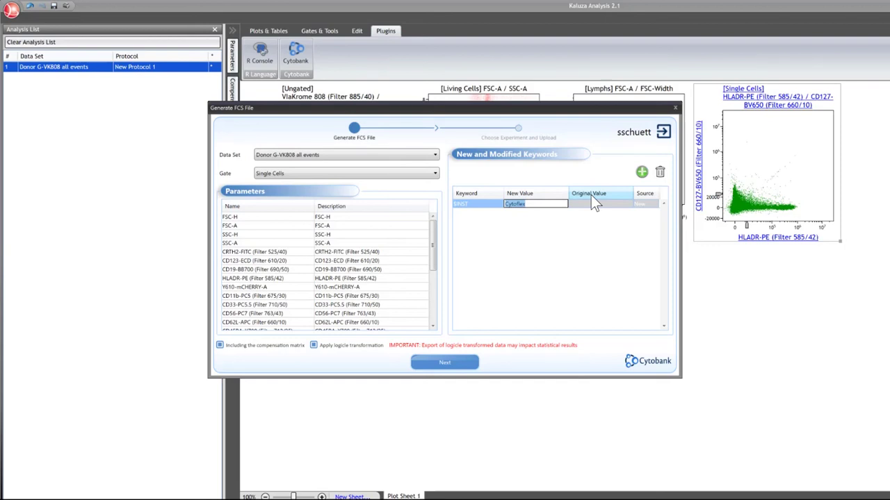
Step: Generate the FCS file and save it to the Desktop as "Donor G-VK808 all events_single cells"
click(455, 368)
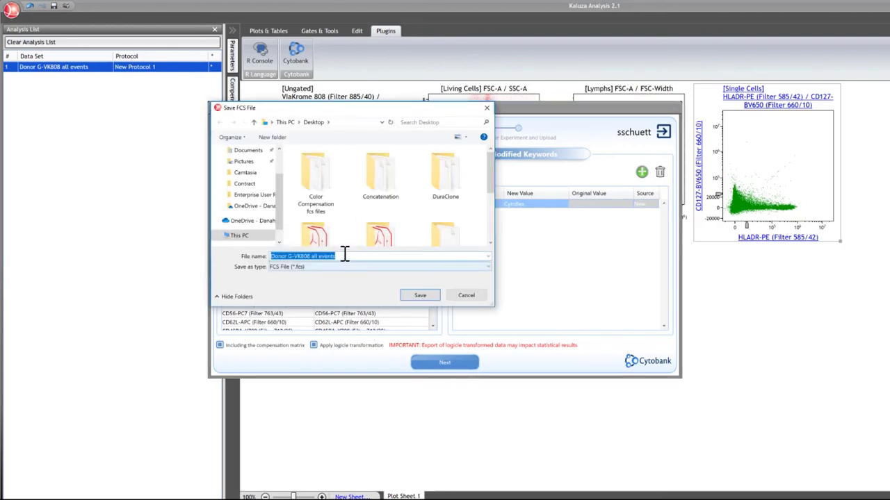
click(345, 255)
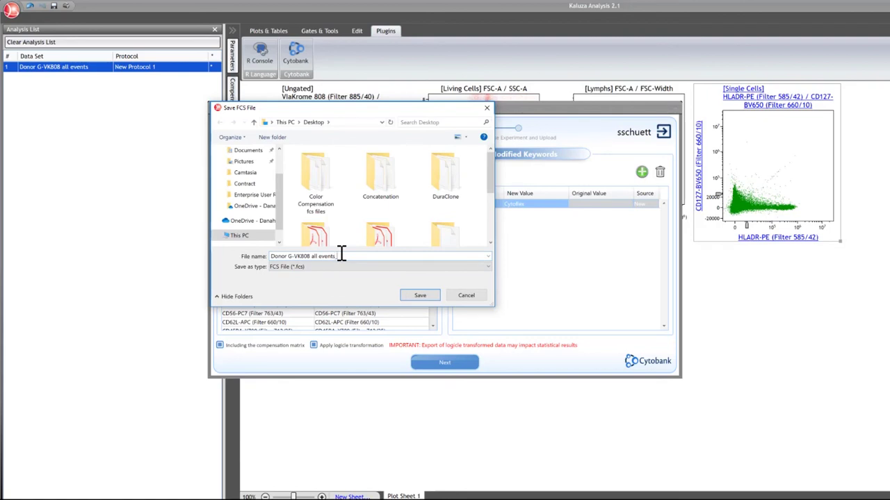
text(single cells)
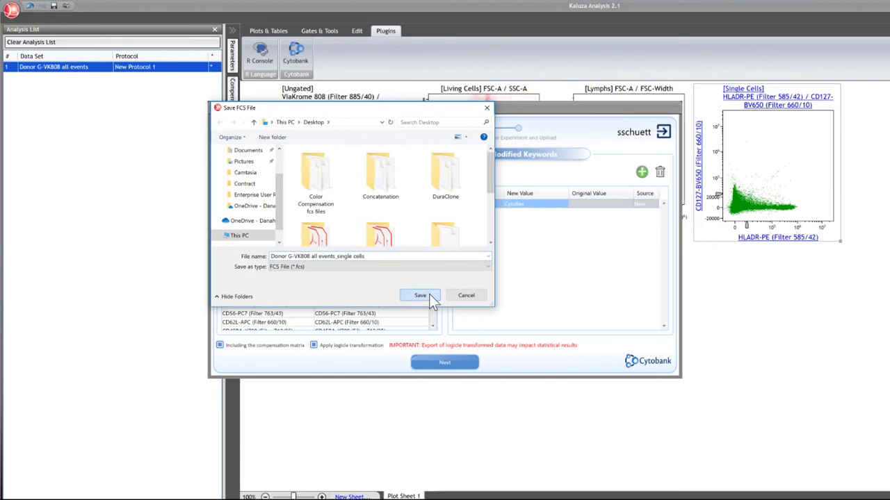
click(429, 294)
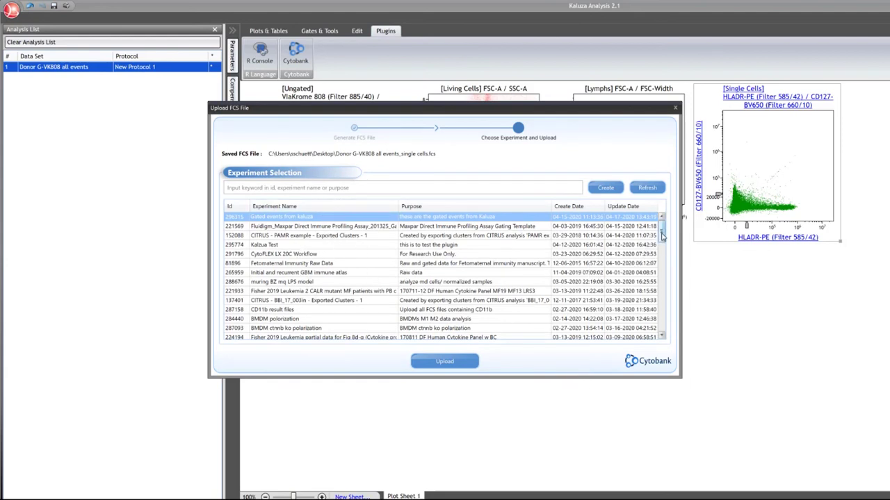
Step: Create a new Cytobank experiment named "Kaluza Cytobank Plugin" with the purpose "Uploading single cells from Donor G"
drag(662, 237, 674, 334)
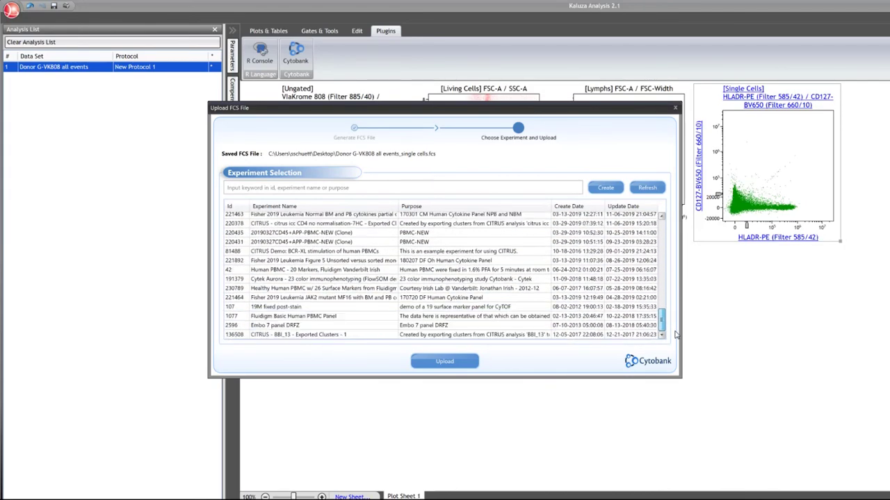
click(608, 186)
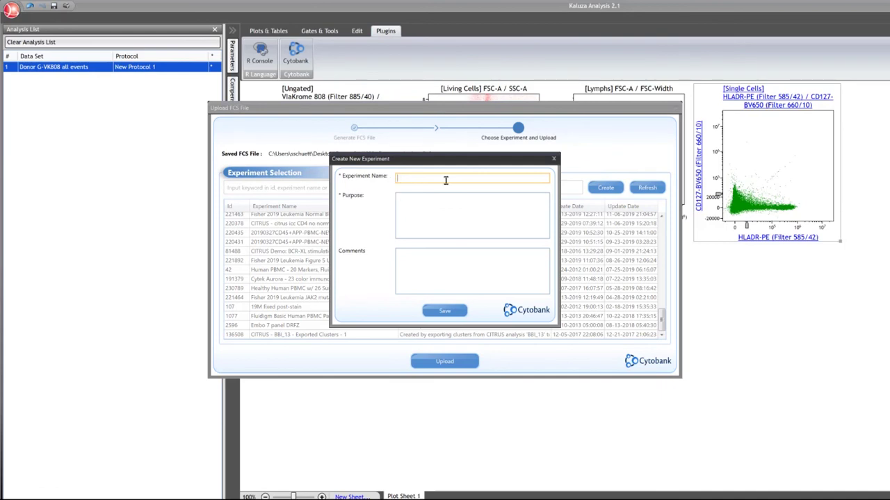
text(Kaluza Cyt)
text(obank Plugin)
text(Uploading )
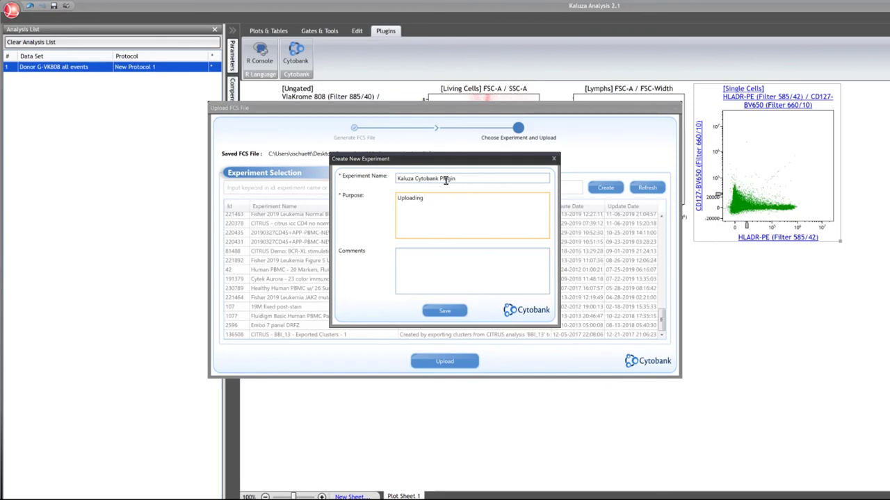
text(single cells from Donor G)
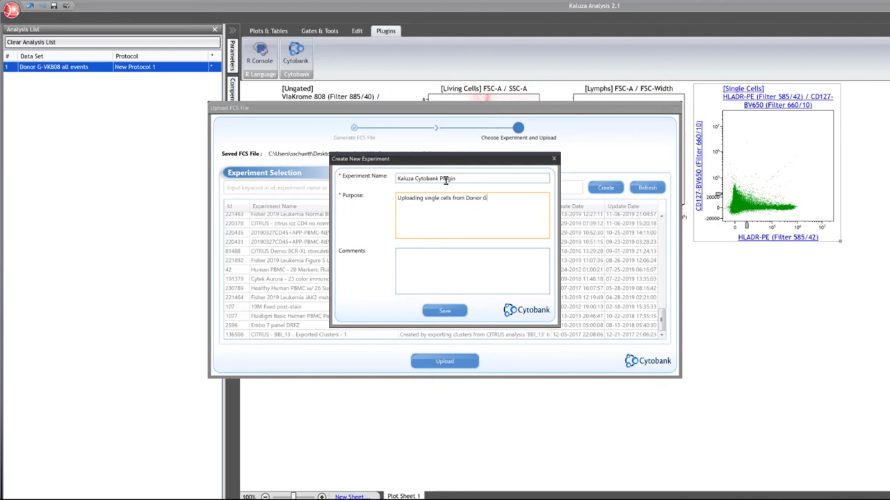
click(444, 312)
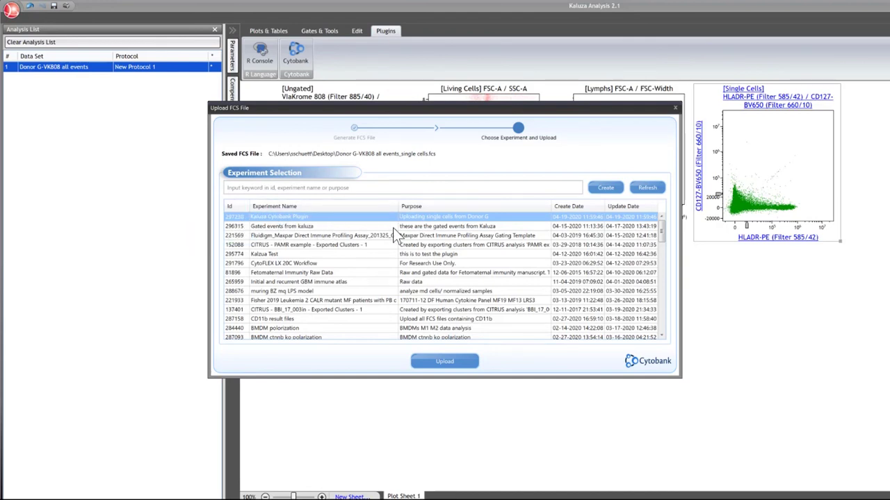
Step: Upload the saved single-cells FCS file to the Kaluza Cytobank Plugin experiment and close the Cytobank export plugin
click(447, 367)
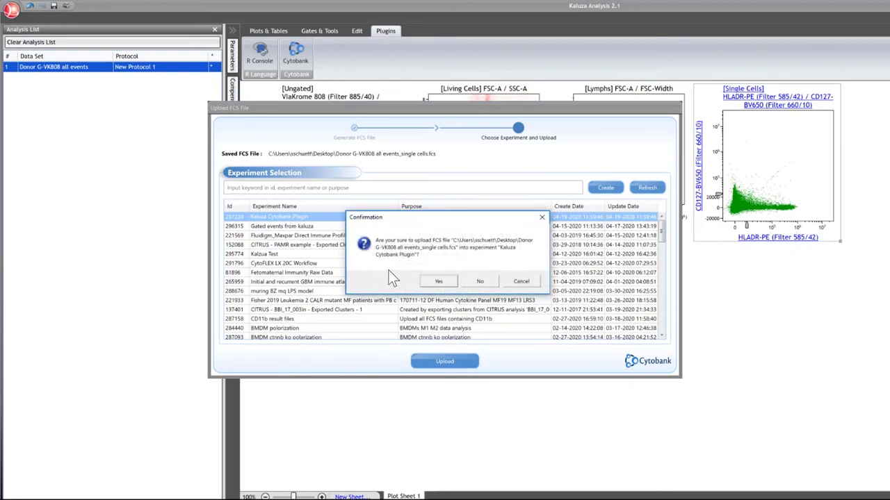
click(438, 281)
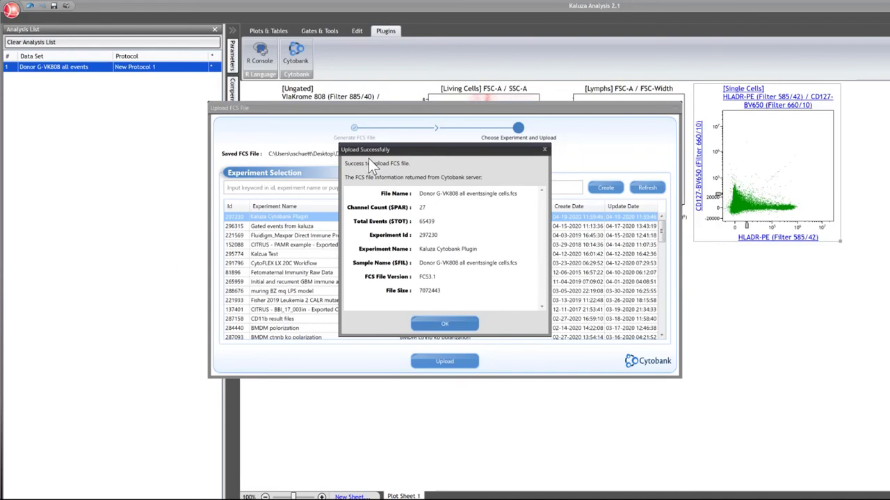
click(439, 323)
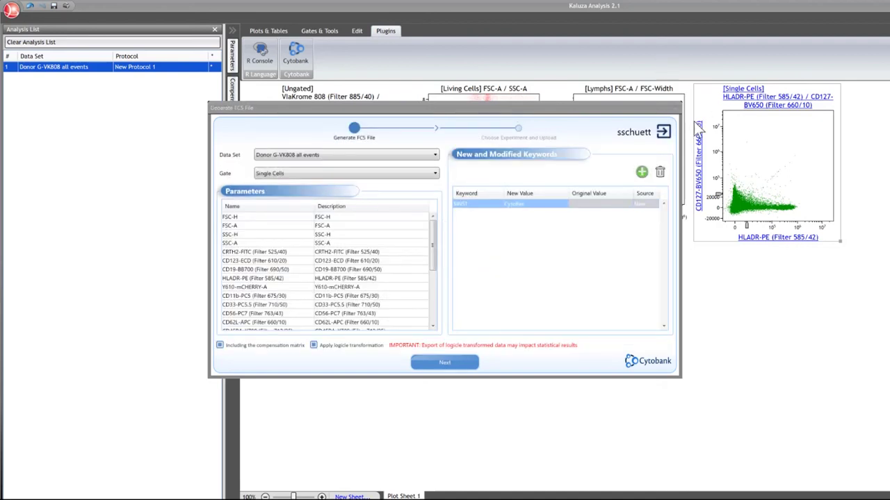
click(676, 108)
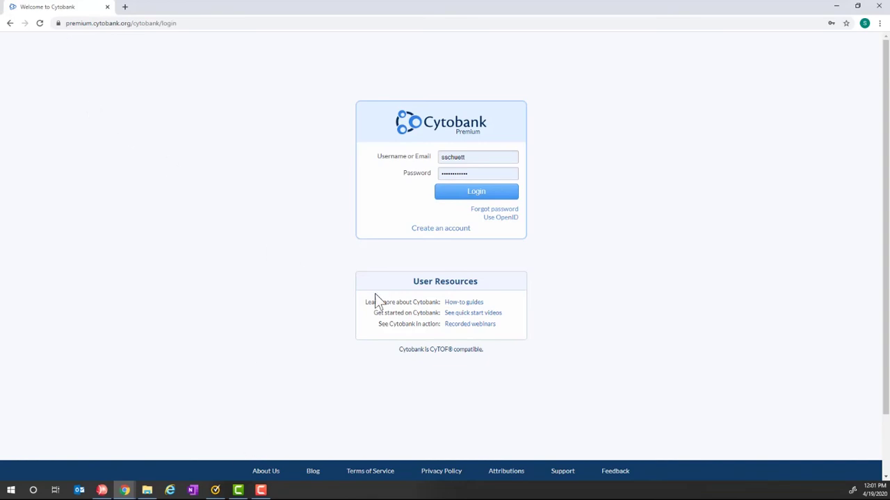
Step: Log in to Cytobank in the web browser and open the Kaluza Cytobank Plugin experiment's summary and its advanced analysis options
click(506, 199)
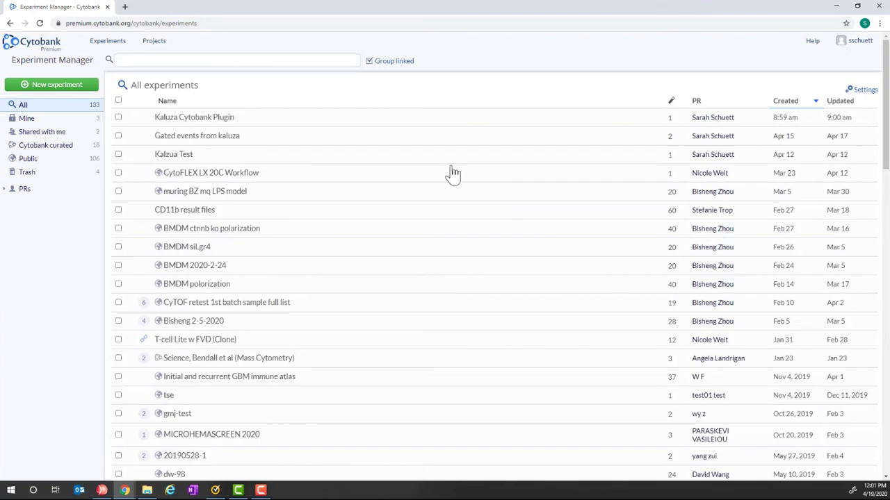
click(179, 118)
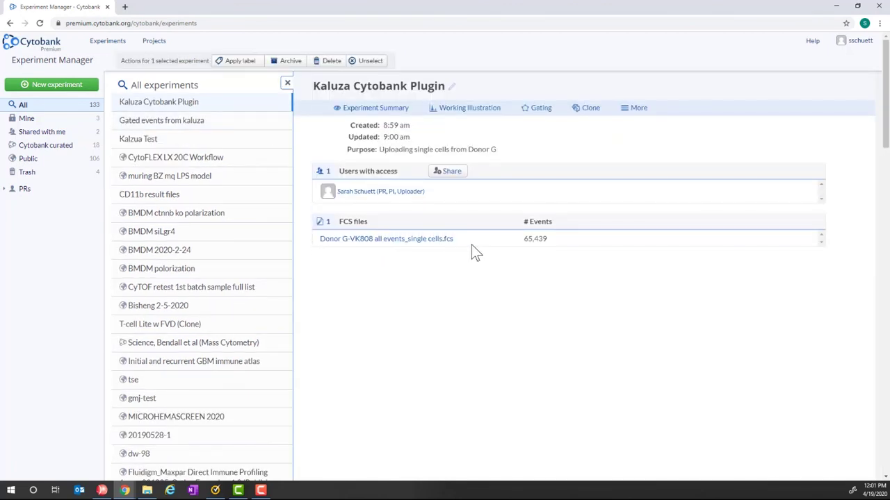
click(384, 113)
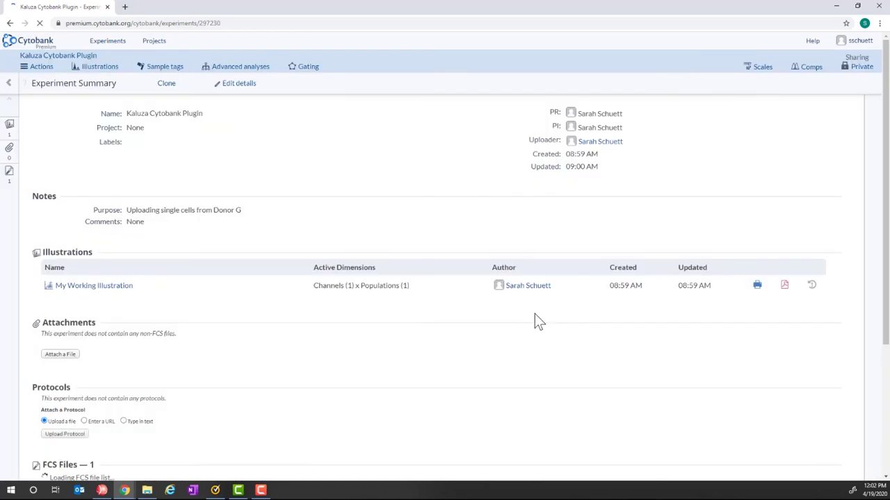
click(256, 69)
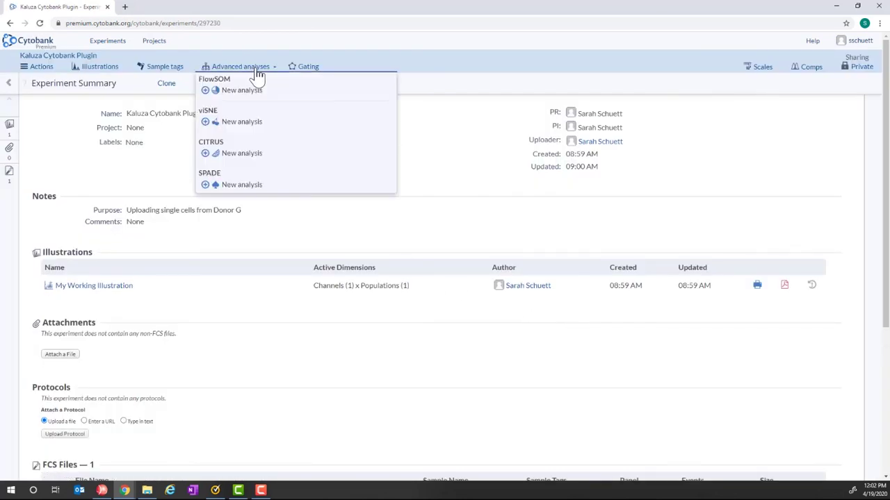